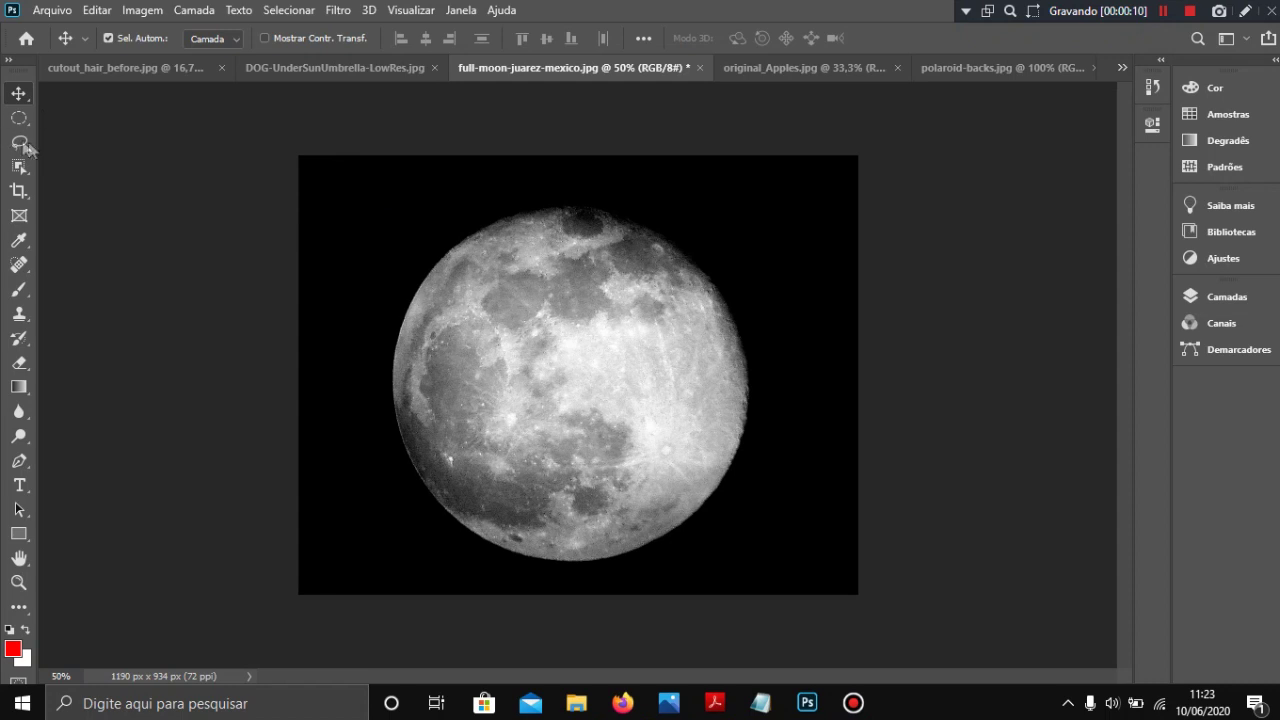
pyautogui.click(807, 703)
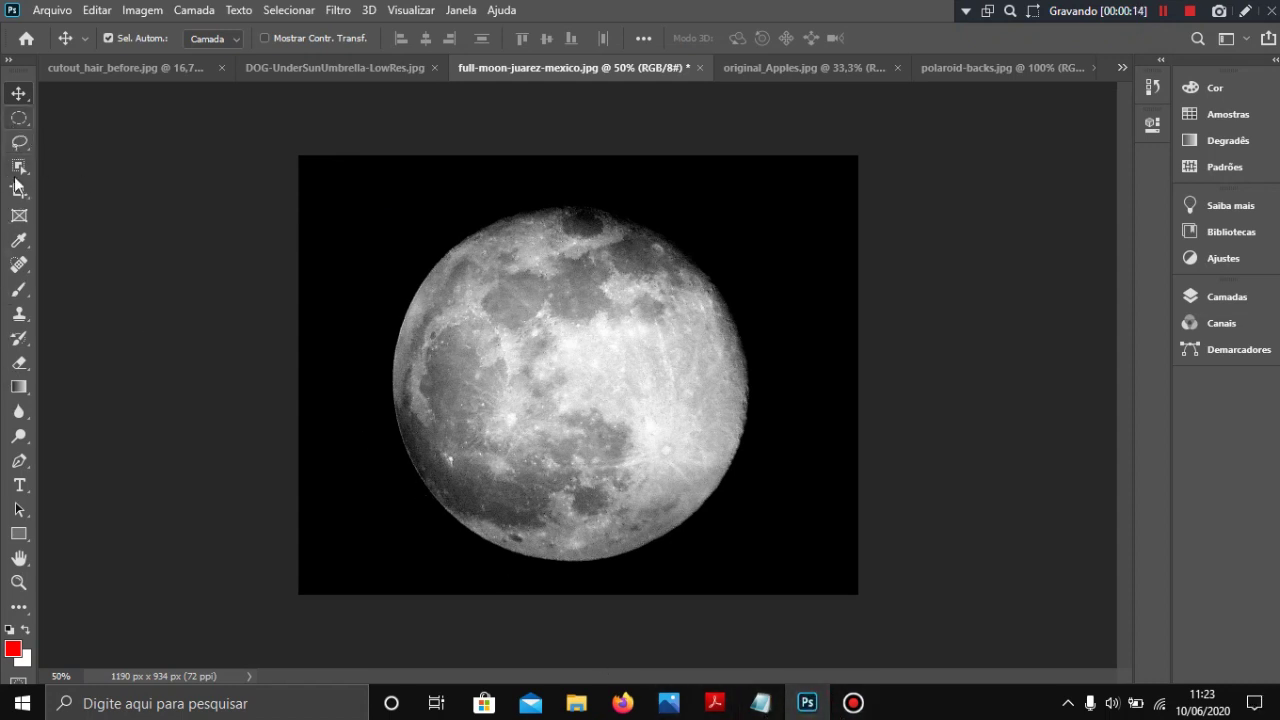
pyautogui.click(20, 119)
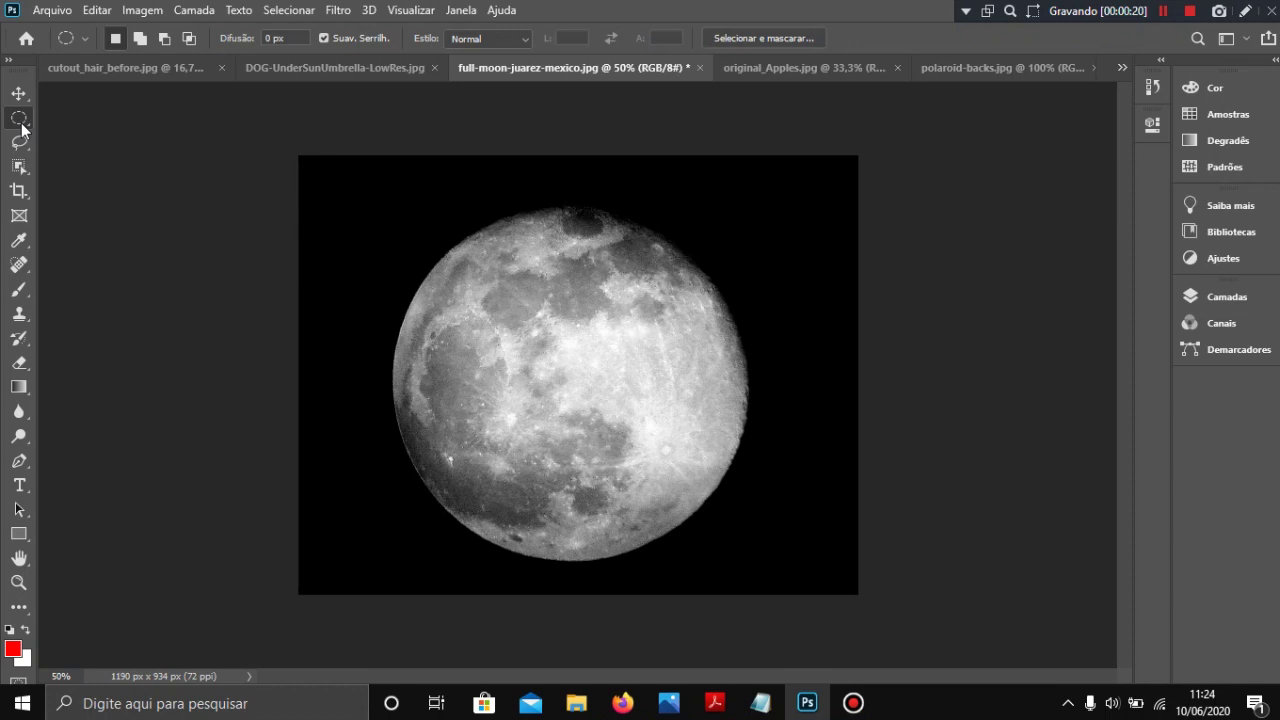
pyautogui.click(21, 119)
pyautogui.moveTo(411, 215); pyautogui.dragTo(756, 552)
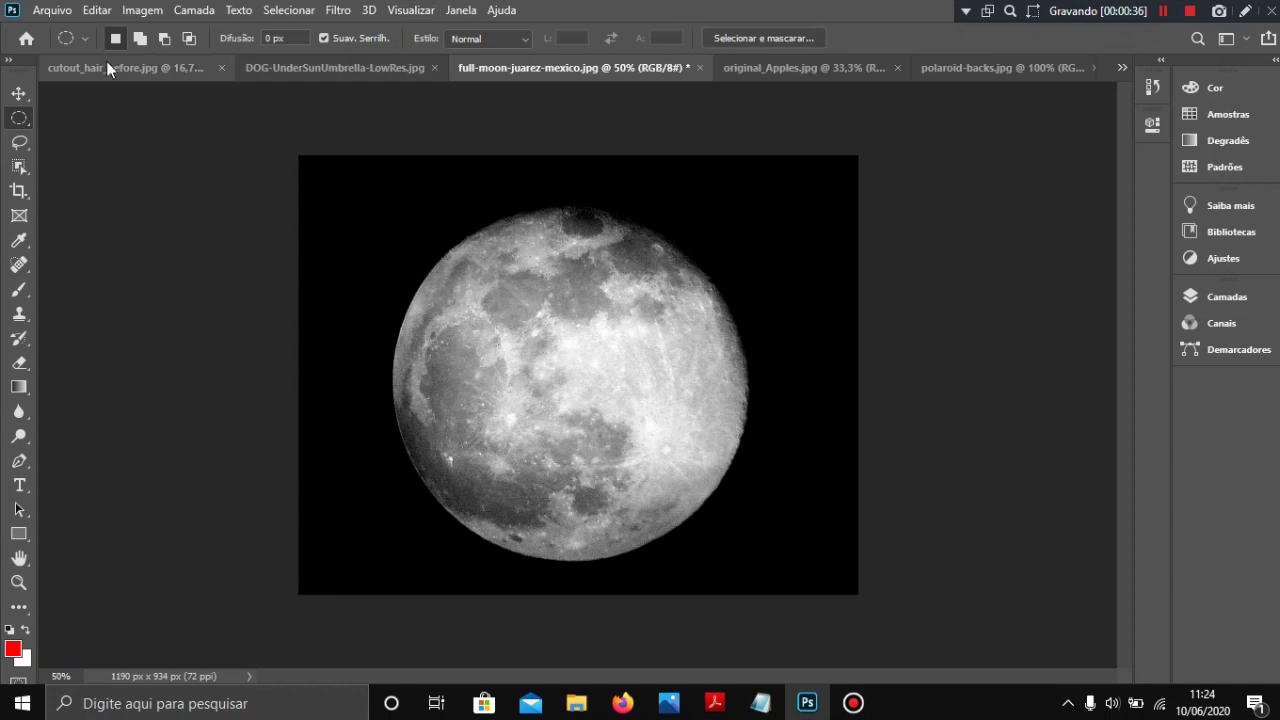
# In polaroid-backs.jpg, draw a rectangular selection over the black photo area of the tilted second polaroid.
pyautogui.click(995, 72)
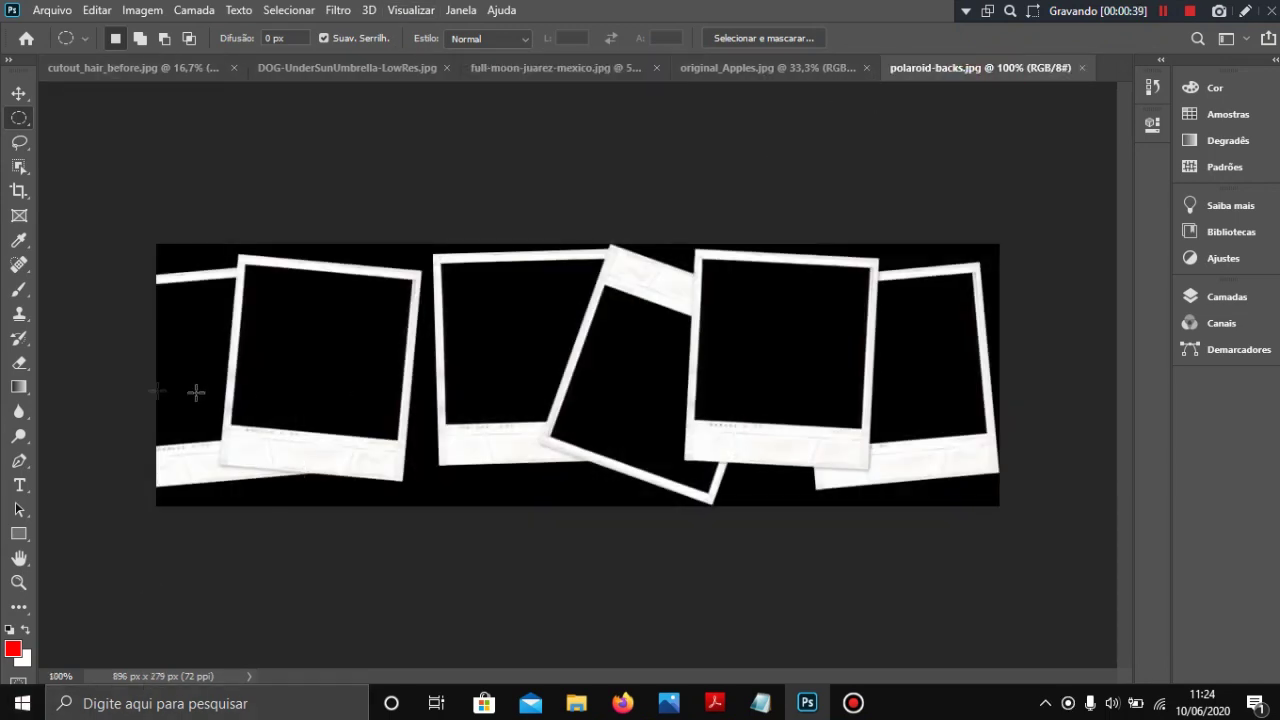
pyautogui.click(18, 127)
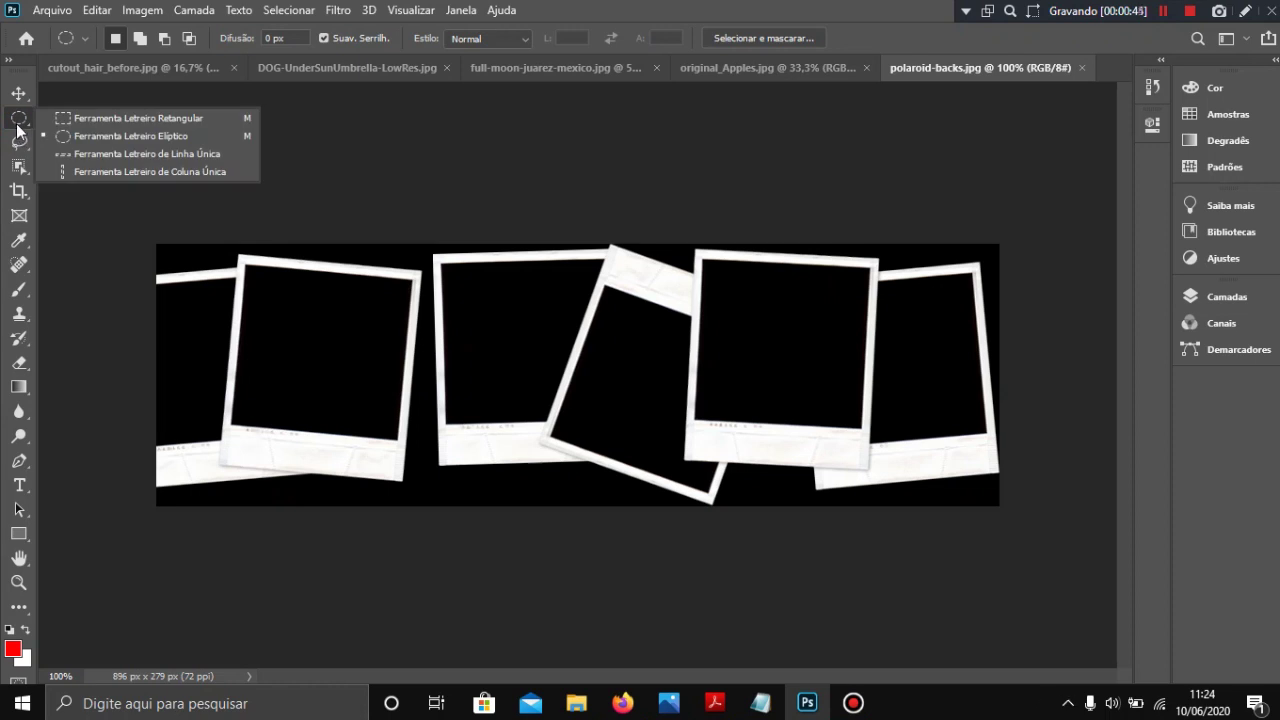
pyautogui.click(112, 117)
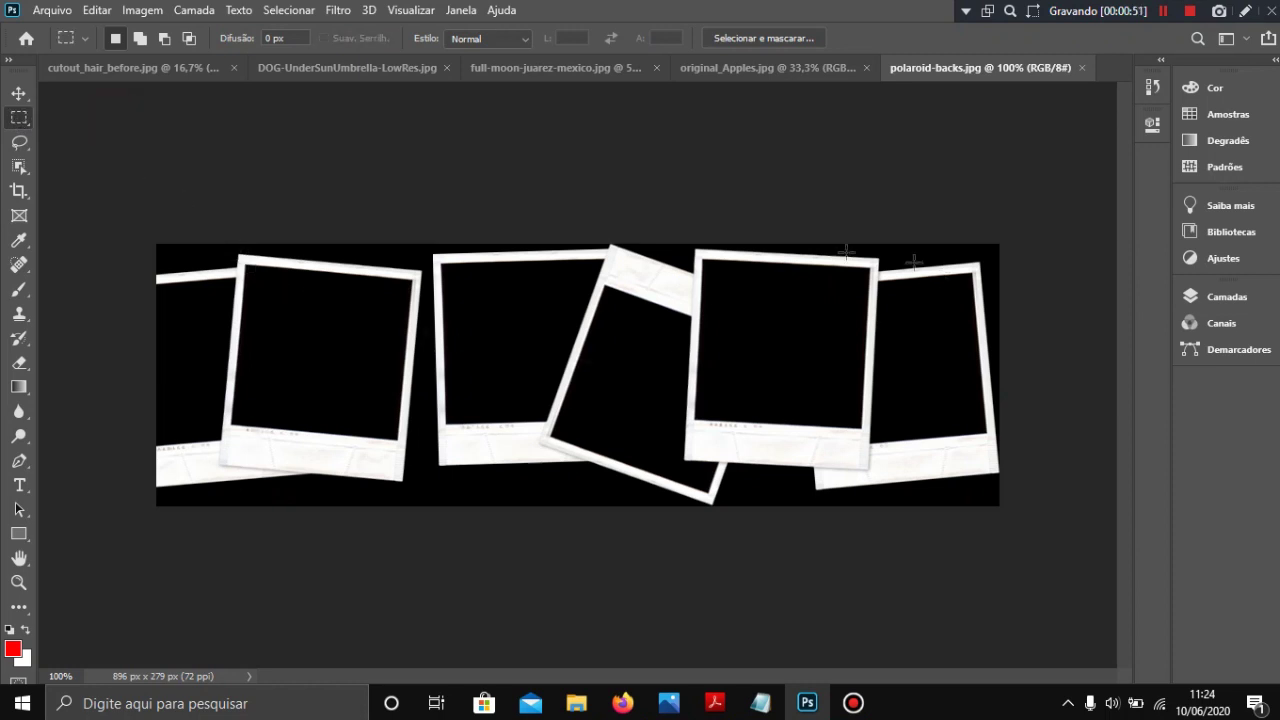
pyautogui.moveTo(247, 264); pyautogui.dragTo(398, 441)
pyautogui.moveTo(441, 267); pyautogui.dragTo(650, 425)
pyautogui.moveTo(705, 263); pyautogui.dragTo(873, 425)
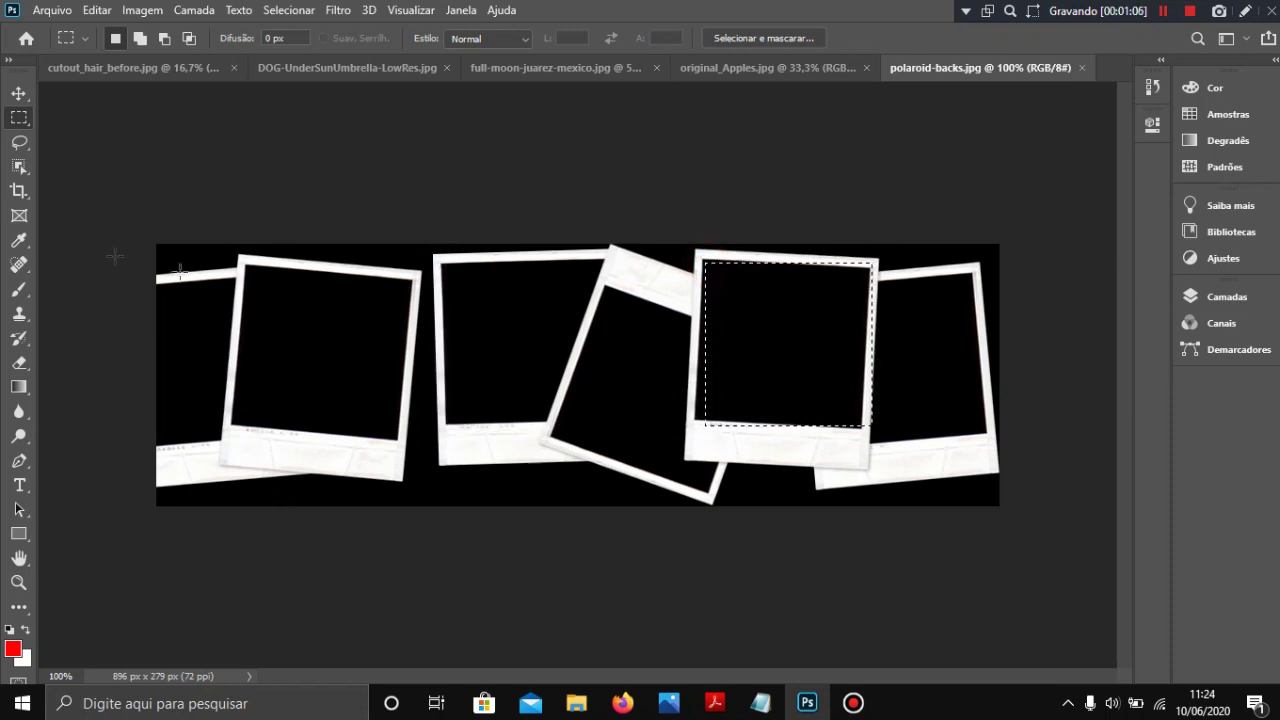
pyautogui.moveTo(244, 265); pyautogui.dragTo(396, 441)
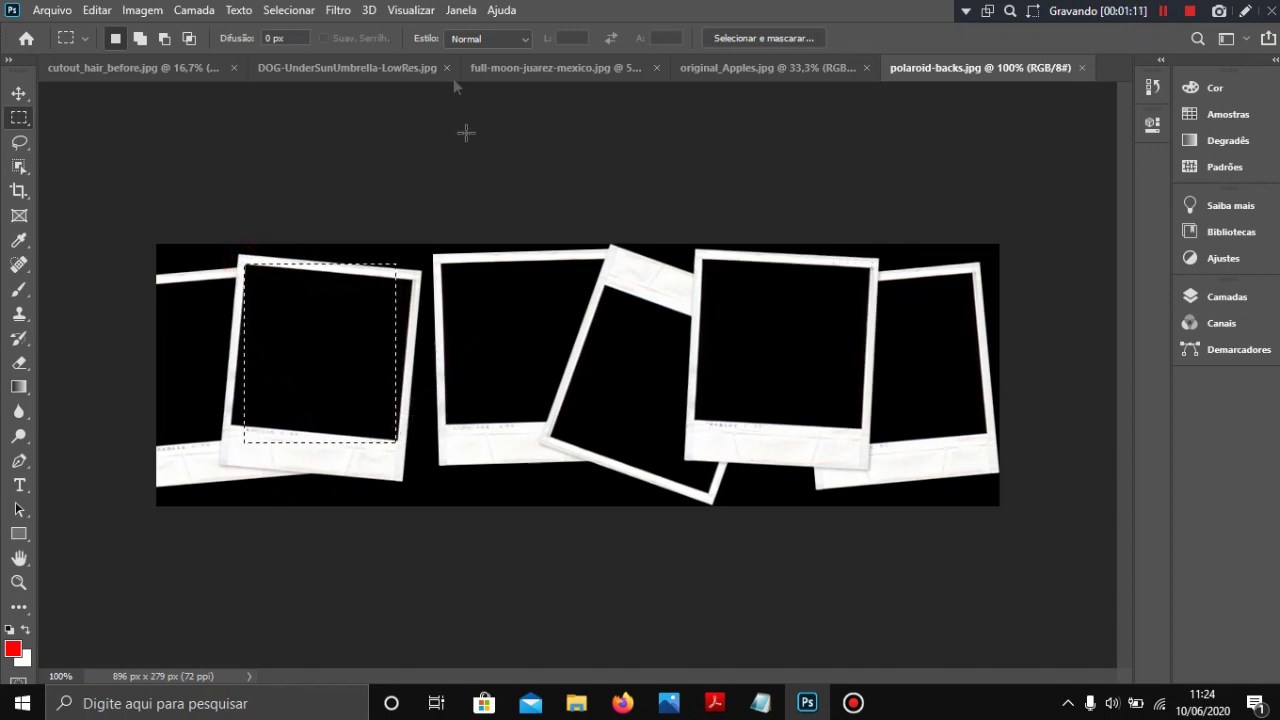
# Transform the selection so its four corners match the tilted black photo area of the second polaroid.
pyautogui.click(308, 12)
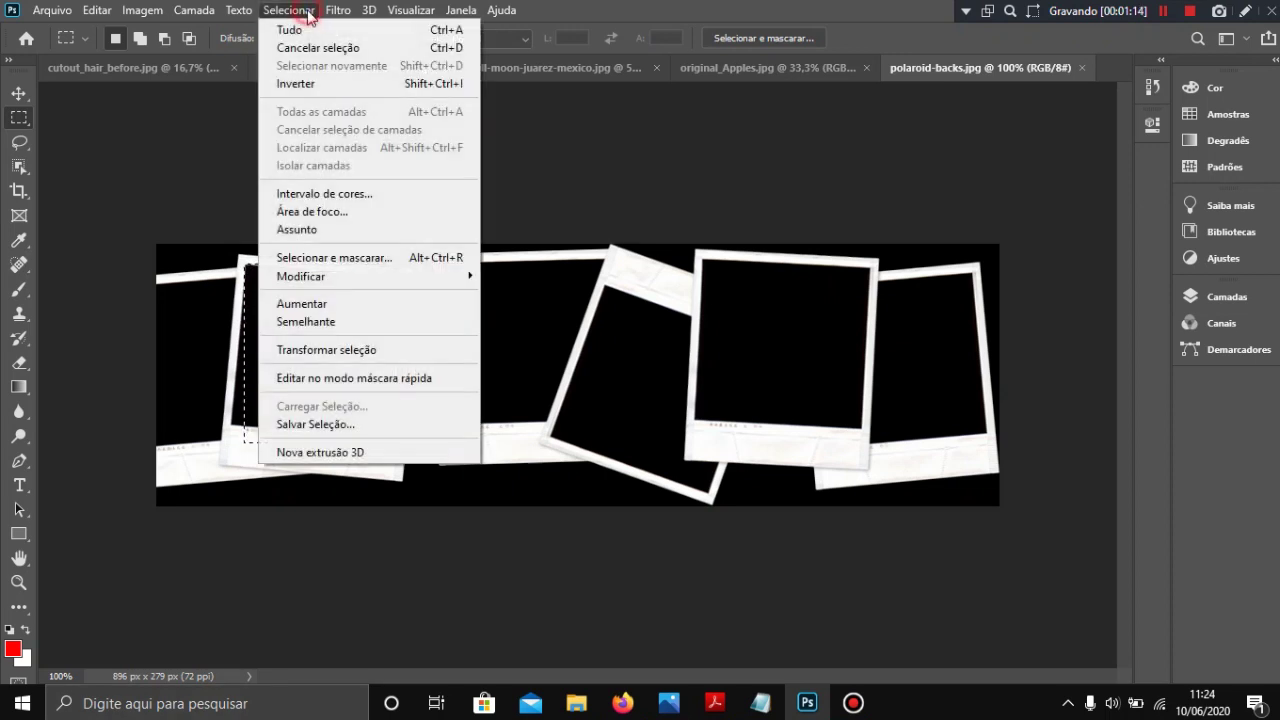
pyautogui.click(373, 352)
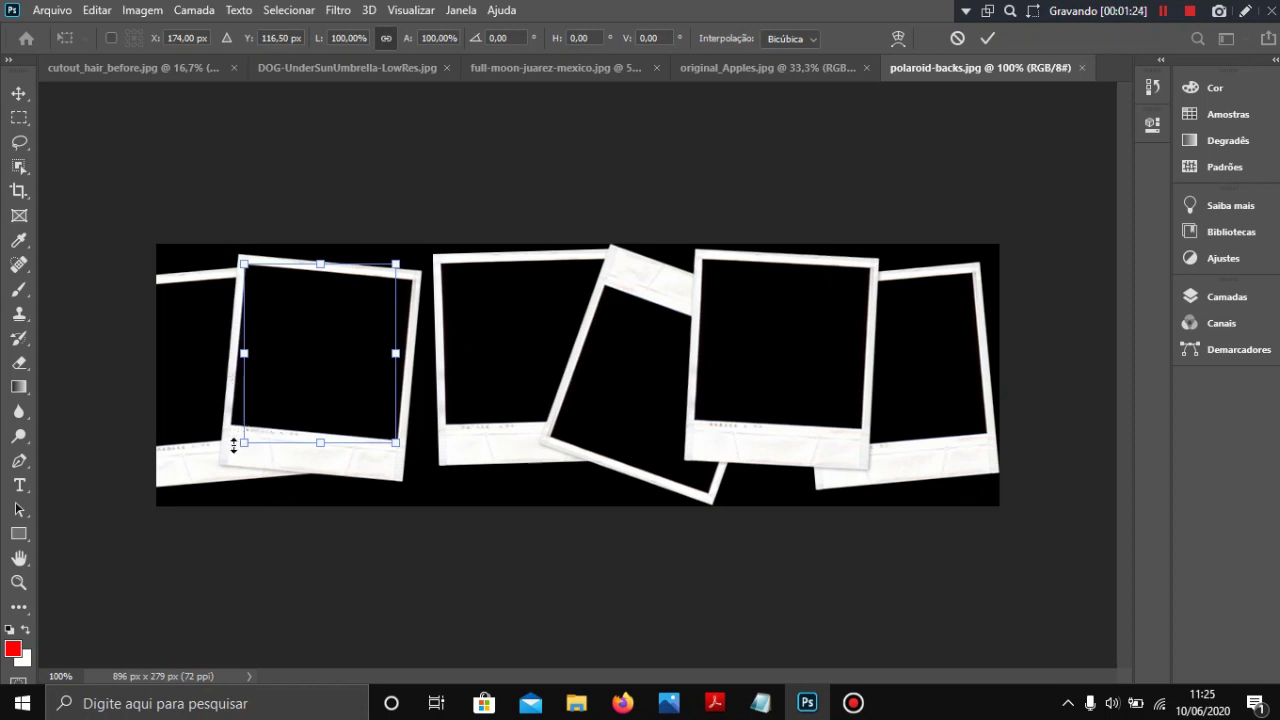
pyautogui.moveTo(399, 263)
pyautogui.mouseDown()
pyautogui.moveTo(314, 300)
pyautogui.moveTo(345, 323)
pyautogui.moveTo(389, 279)
pyautogui.mouseUp()
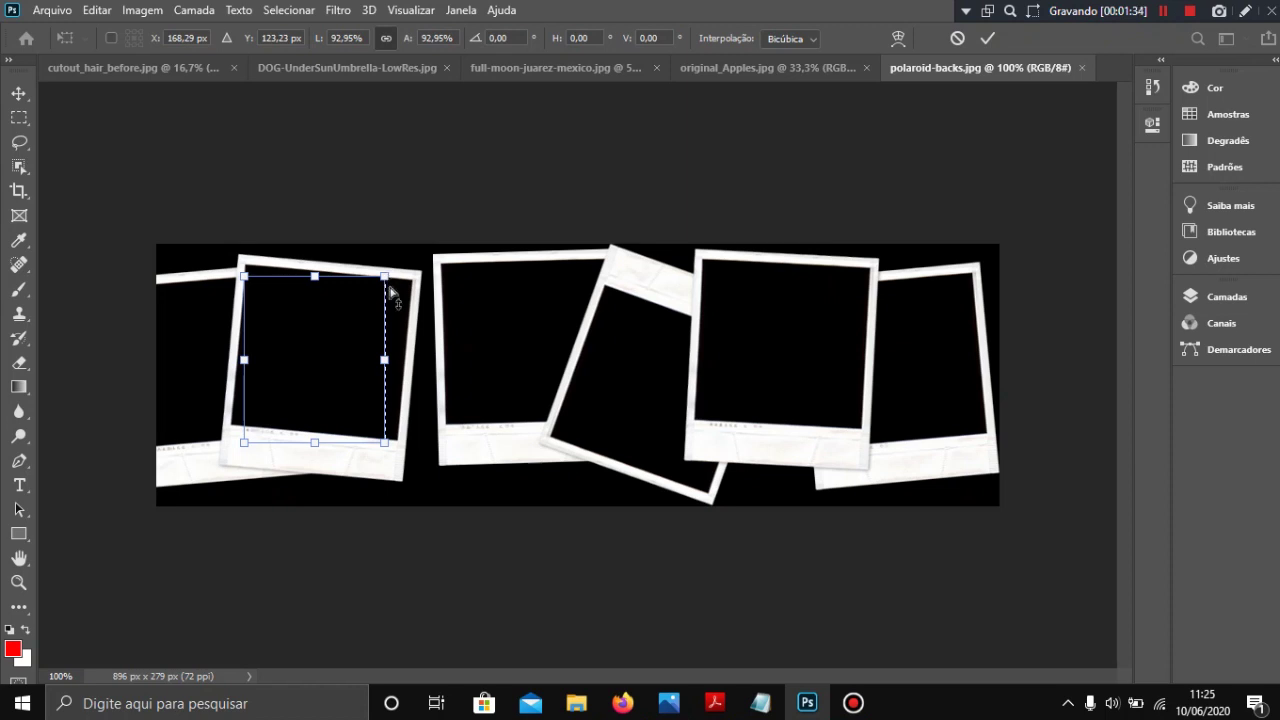
pyautogui.moveTo(388, 282); pyautogui.dragTo(416, 288)
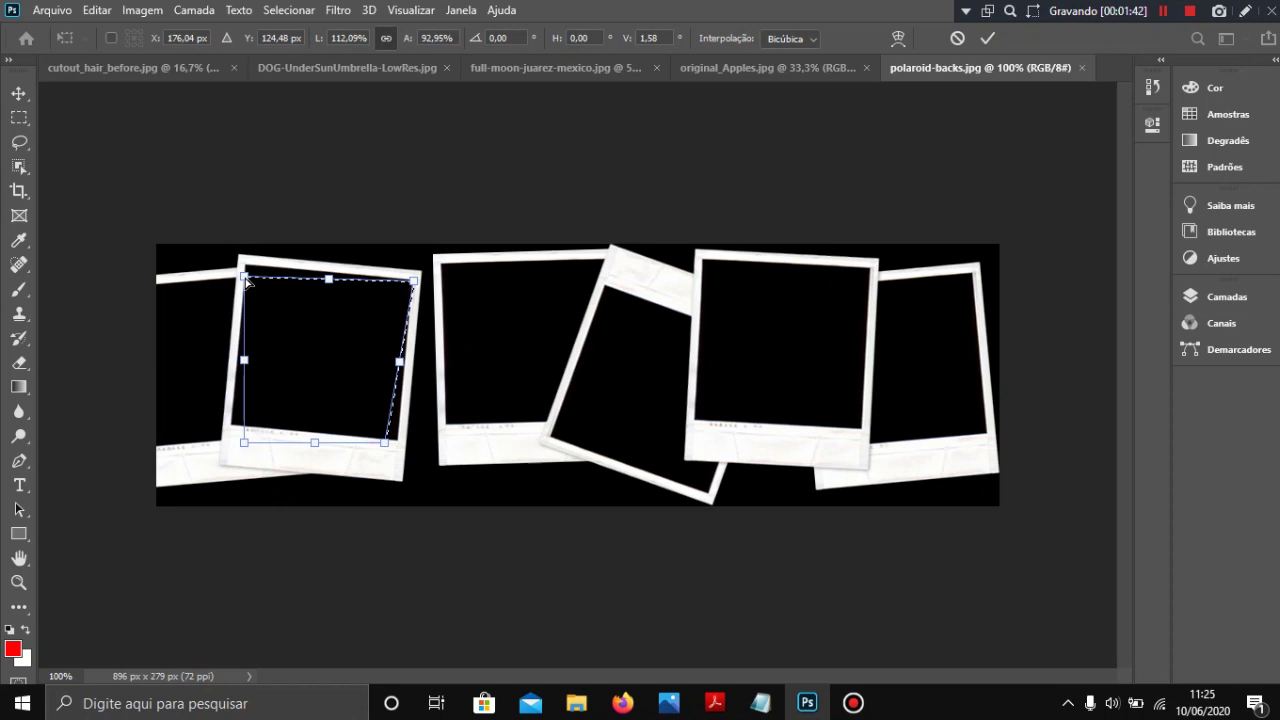
pyautogui.moveTo(246, 281); pyautogui.dragTo(248, 265)
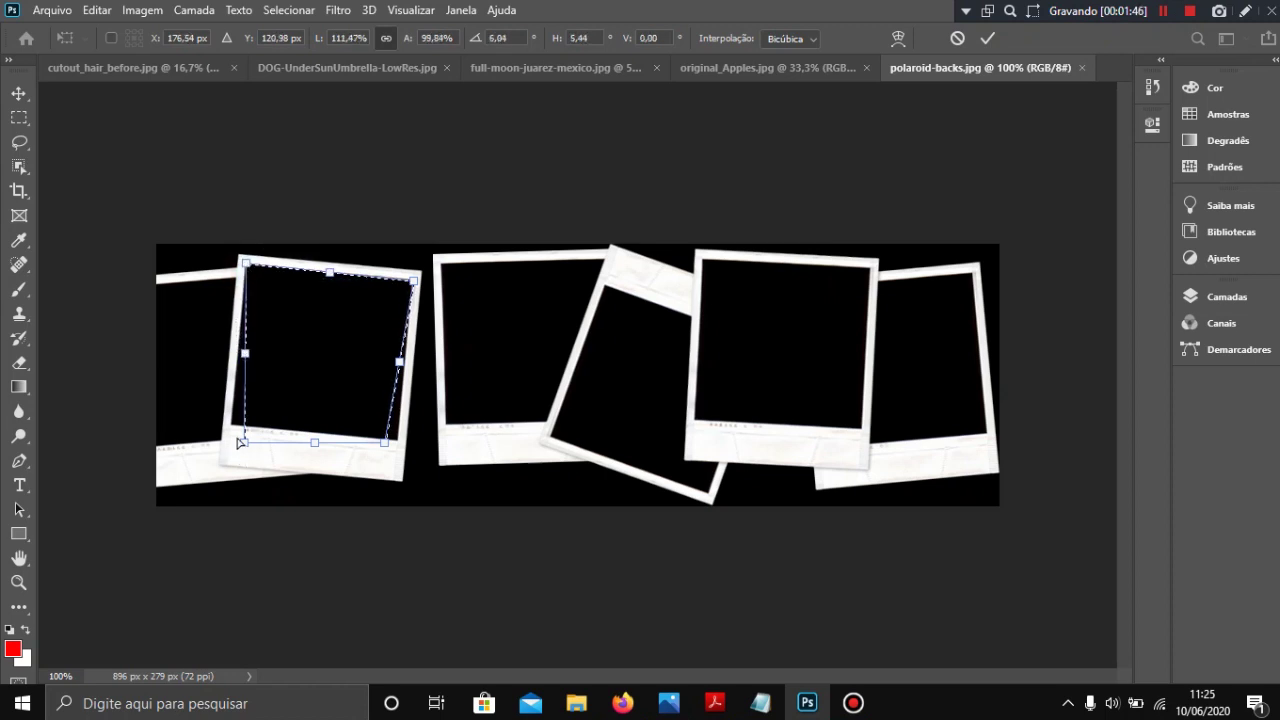
pyautogui.moveTo(244, 448); pyautogui.dragTo(233, 426)
pyautogui.moveTo(383, 447); pyautogui.dragTo(395, 449)
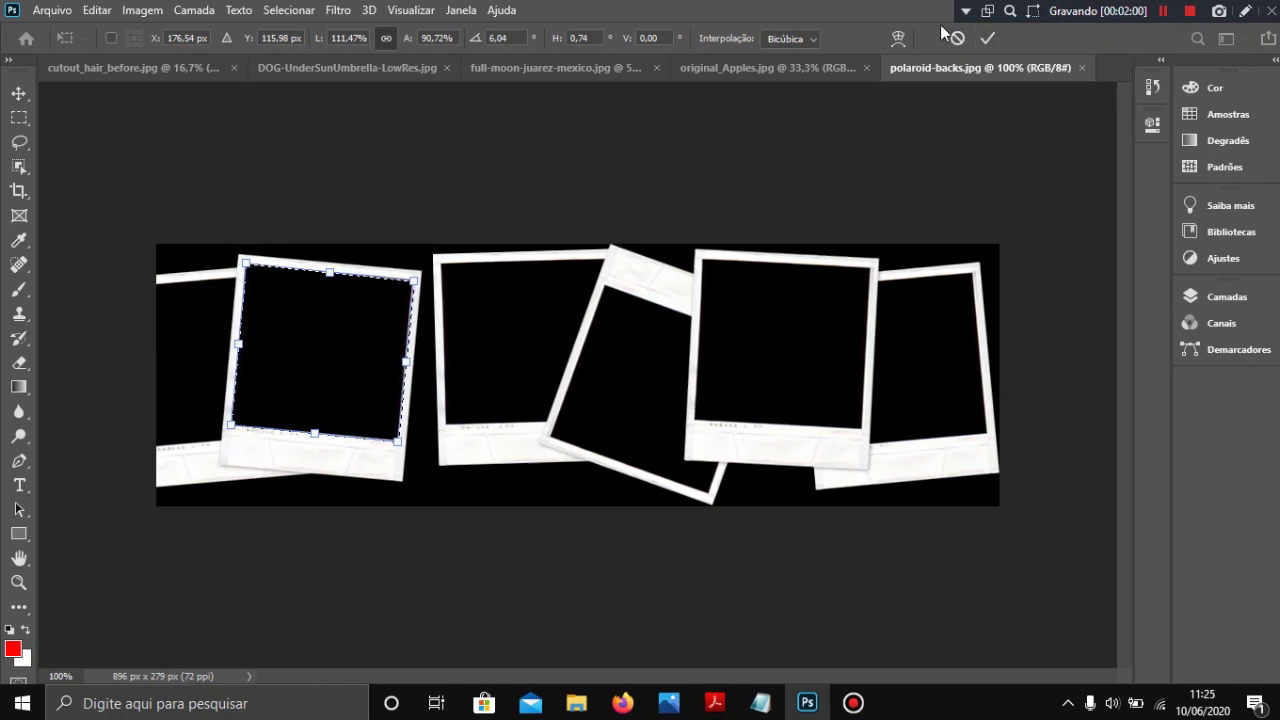
pyautogui.press('m')
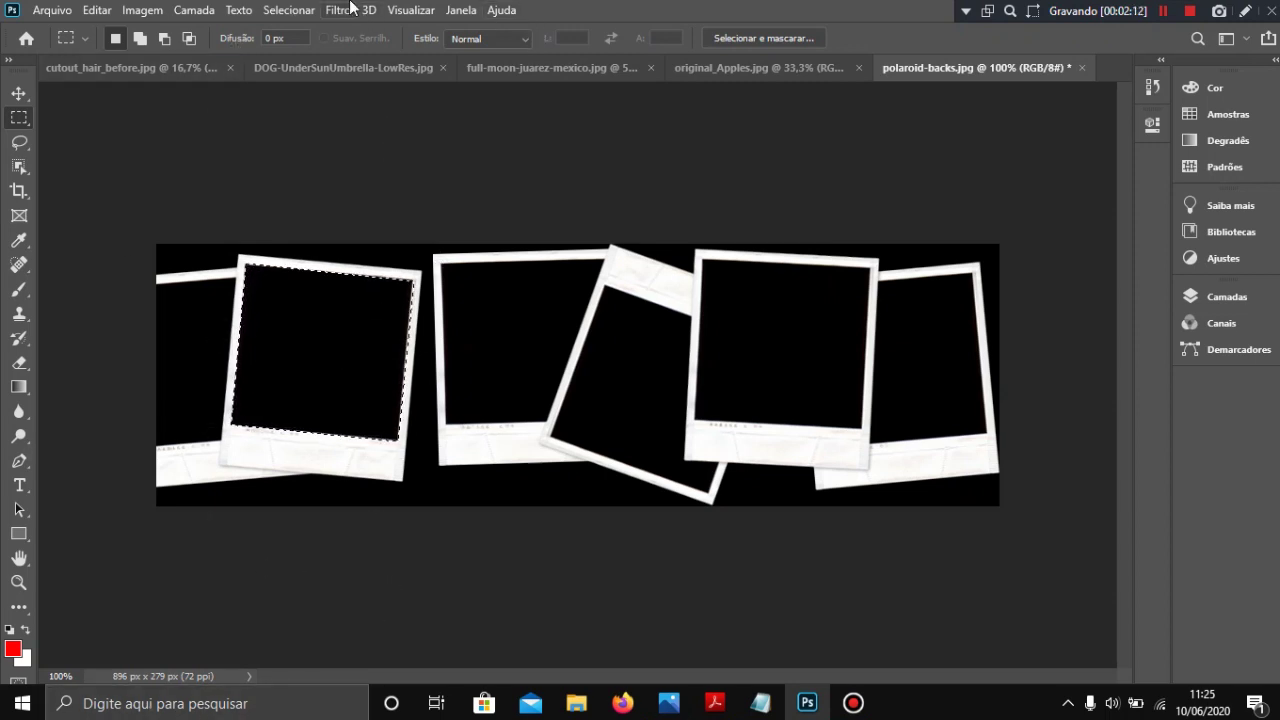
# Save the selection as a new channel named polaroid.
pyautogui.click(295, 10)
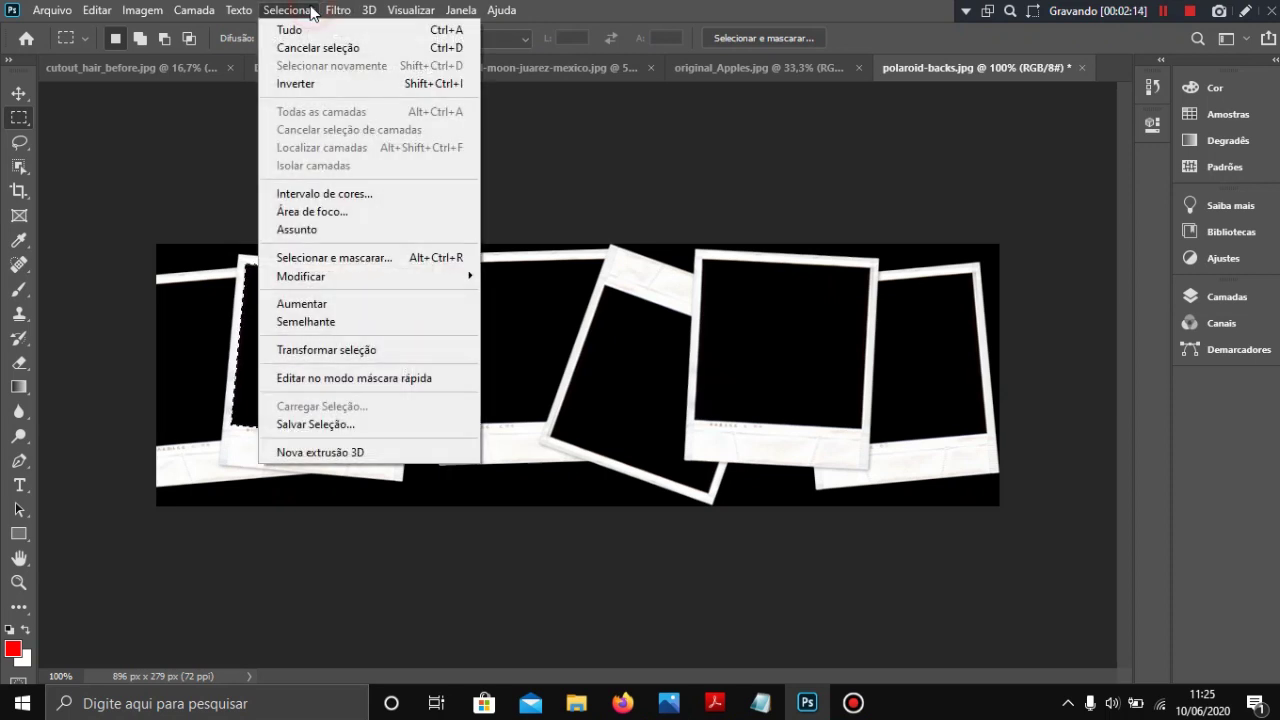
pyautogui.click(390, 430)
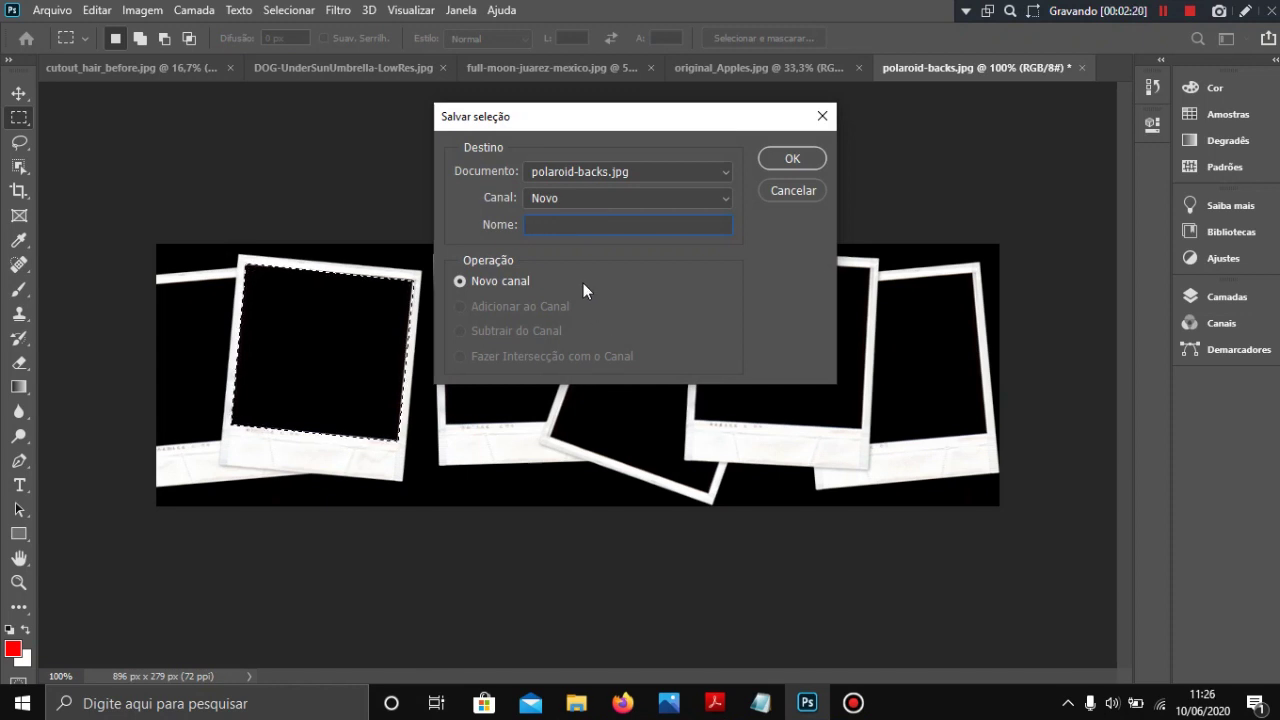
pyautogui.write('pola')
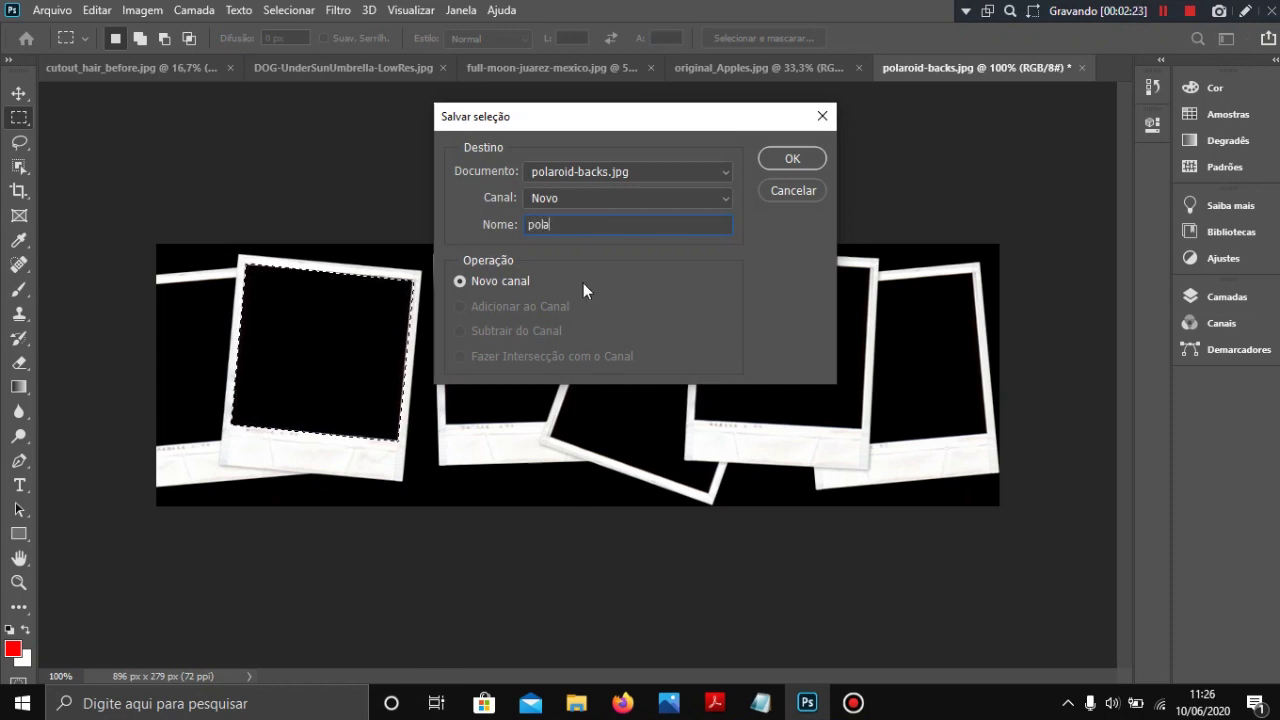
pyautogui.write('roid')
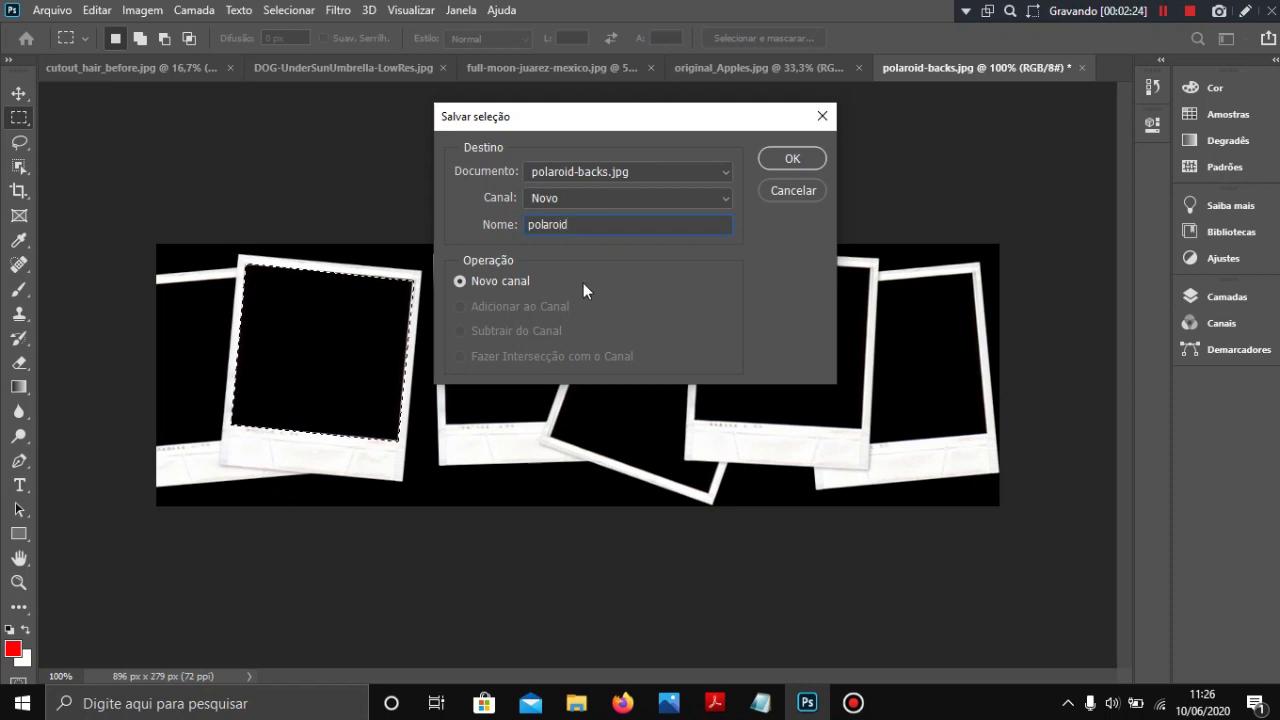
pyautogui.click(820, 158)
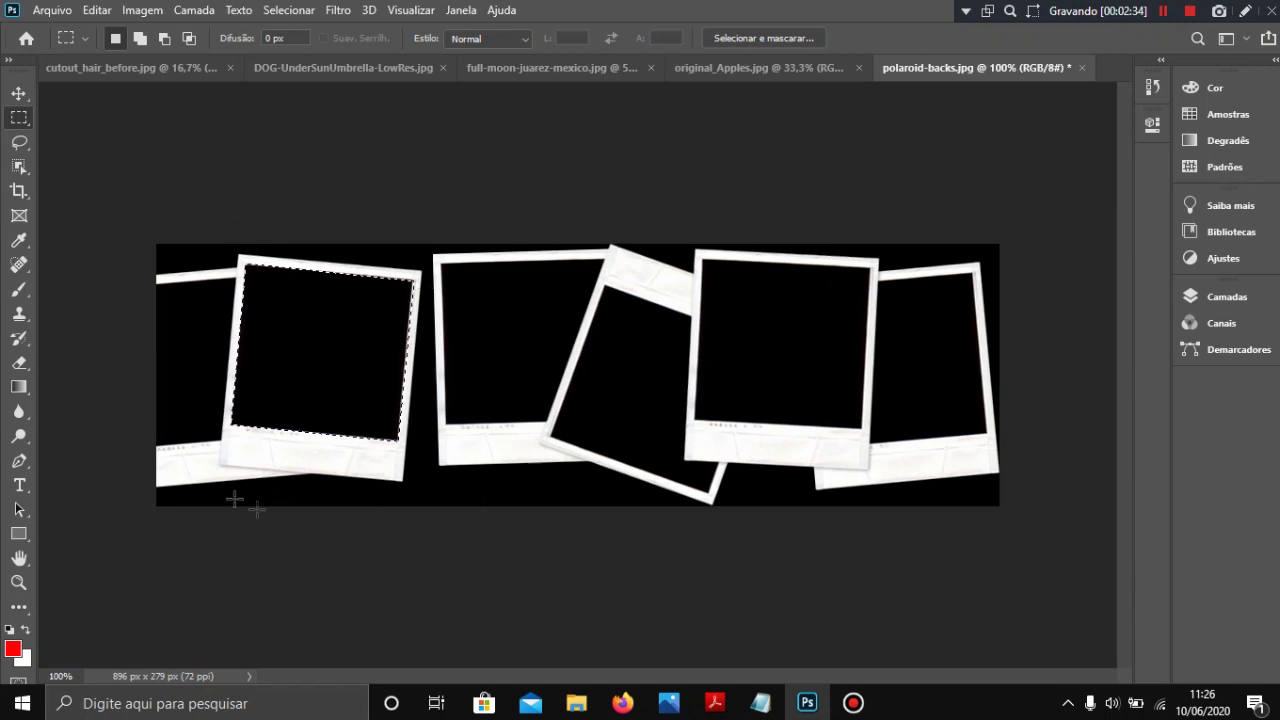
# Copy the dog image from DOG-UnderSunUmbrella-LowRes.jpg into polaroid-backs.jpg with the Move tool and clear the selection.
pyautogui.click(273, 67)
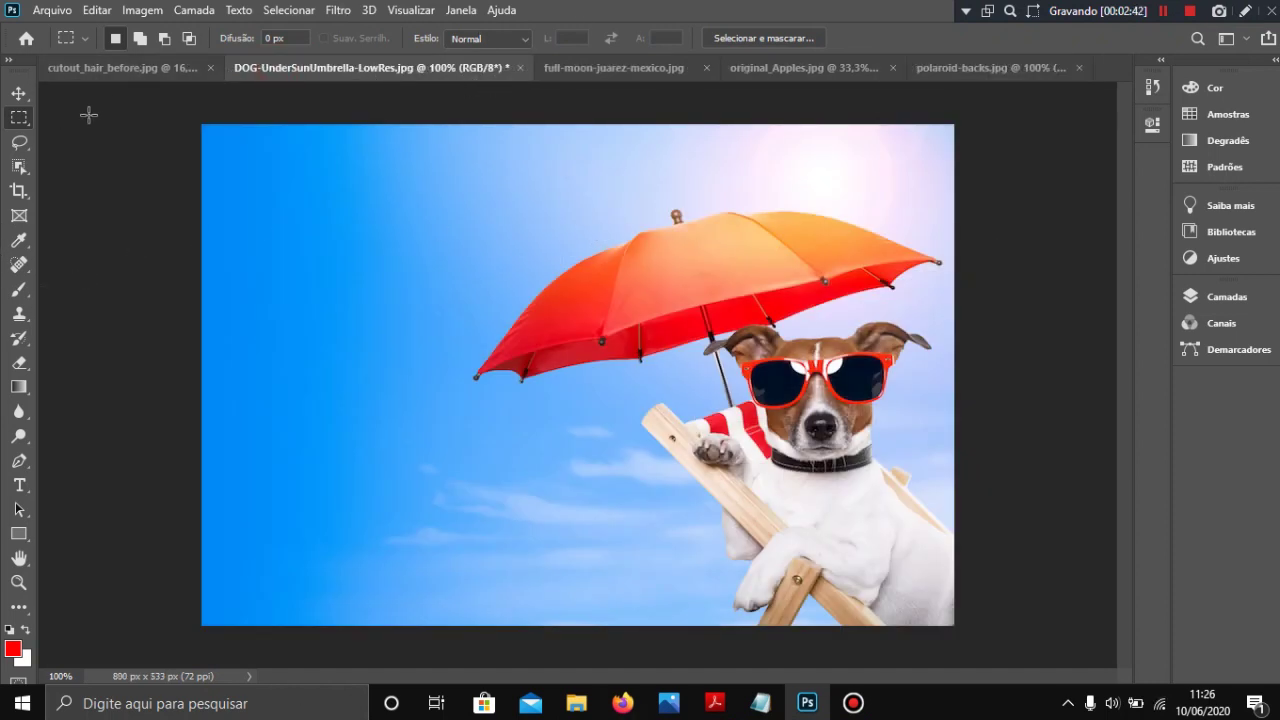
pyautogui.click(20, 94)
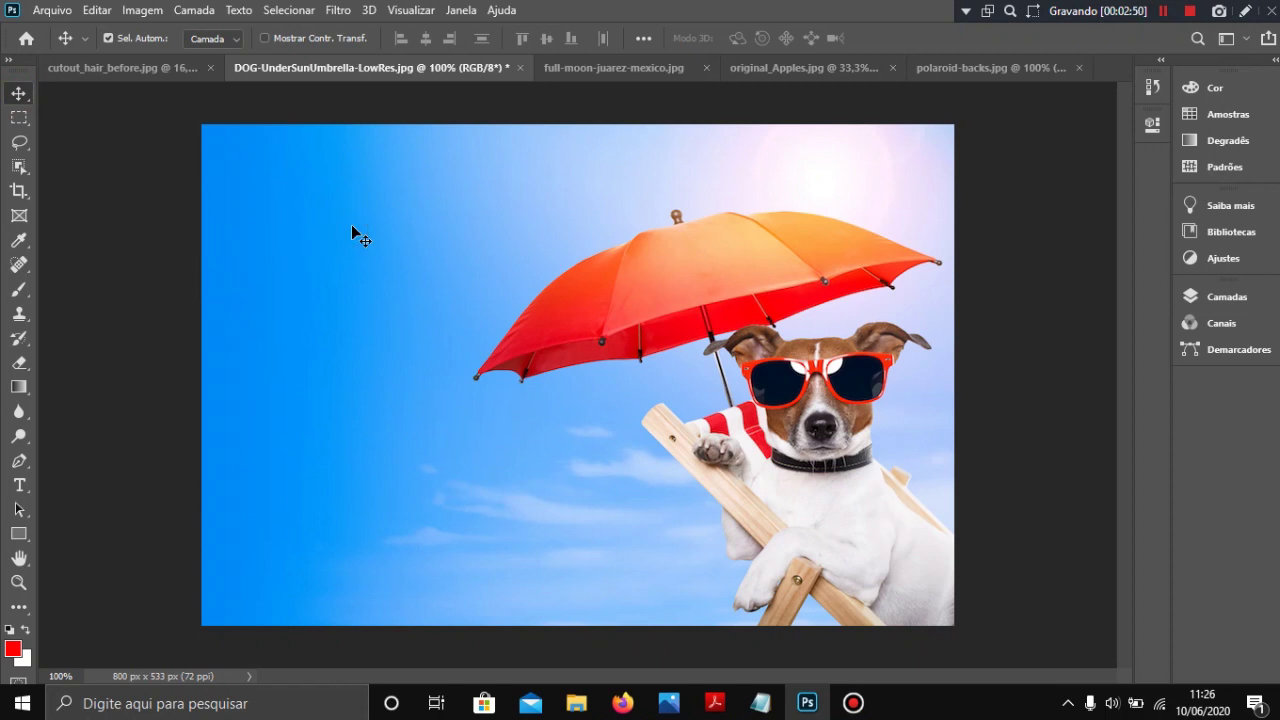
pyautogui.moveTo(351, 224); pyautogui.dragTo(779, 68)
pyautogui.moveTo(962, 63); pyautogui.dragTo(540, 402)
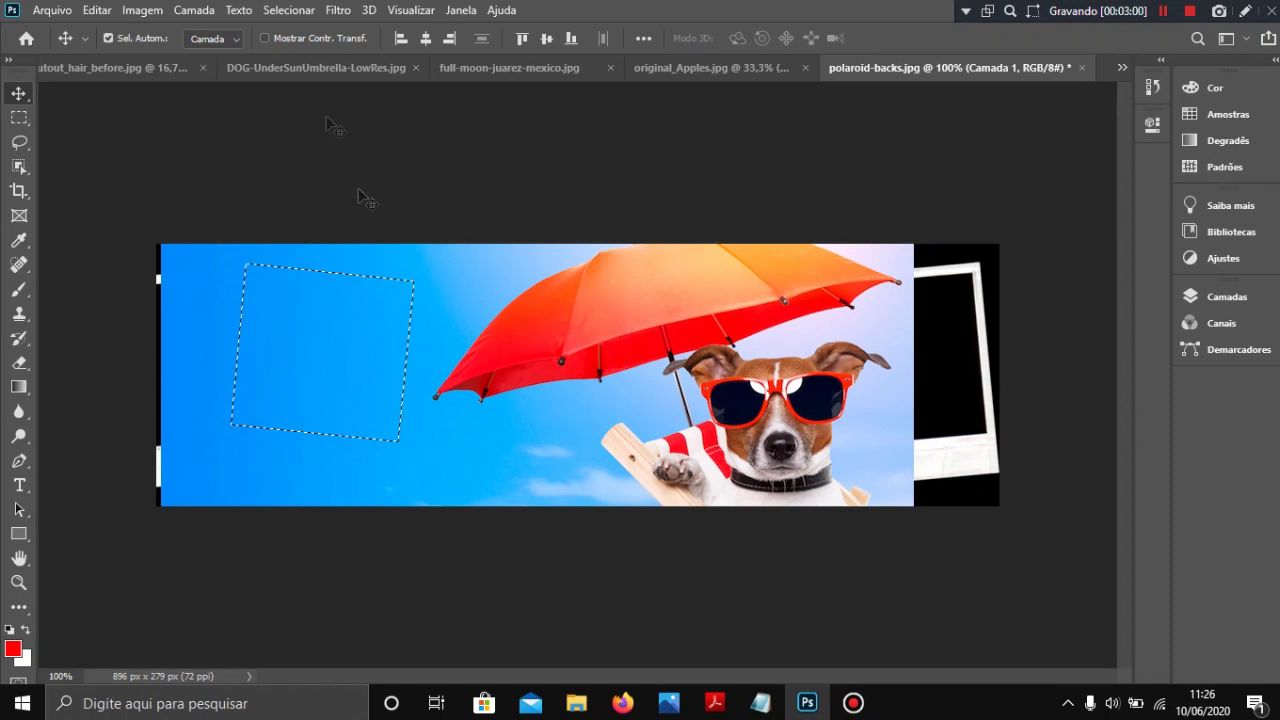
pyautogui.moveTo(799, 379); pyautogui.dragTo(889, 413)
pyautogui.moveTo(698, 331); pyautogui.dragTo(643, 428)
pyautogui.hotkey('ctrl', 'd')
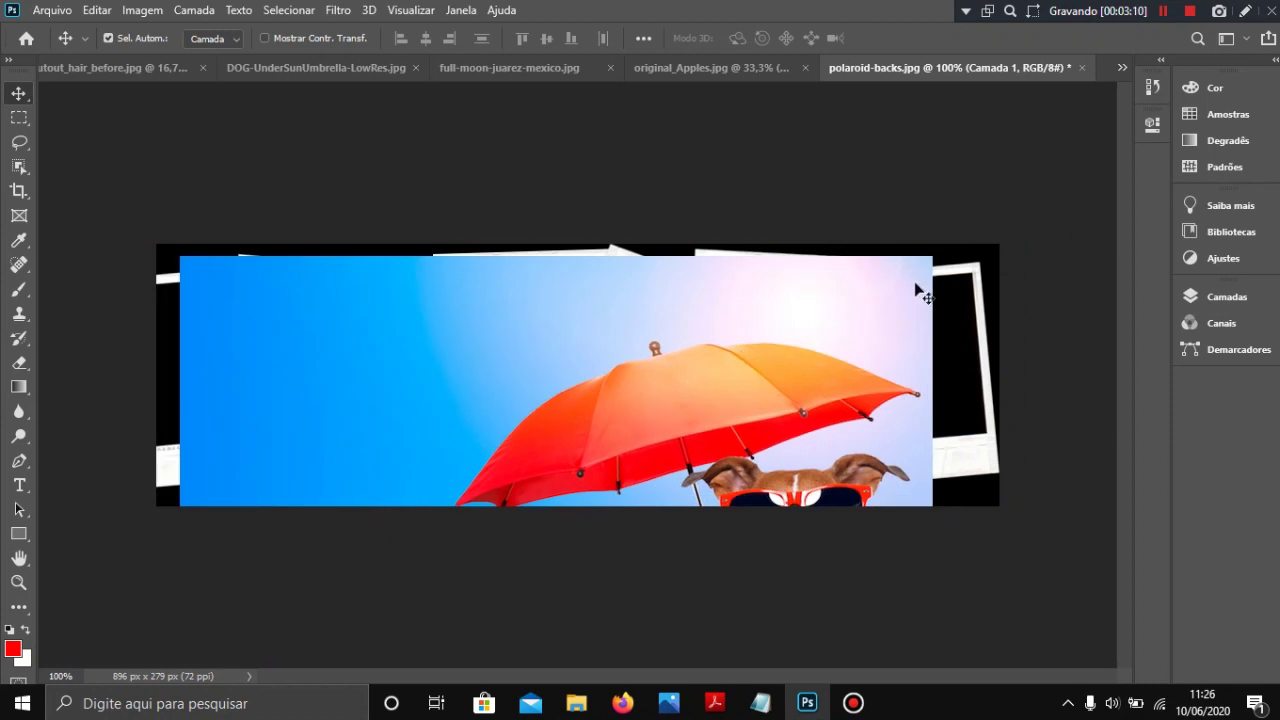
# Scale the pasted dog image down proportionally to about 37% with Free Transform.
pyautogui.press('ctrl')
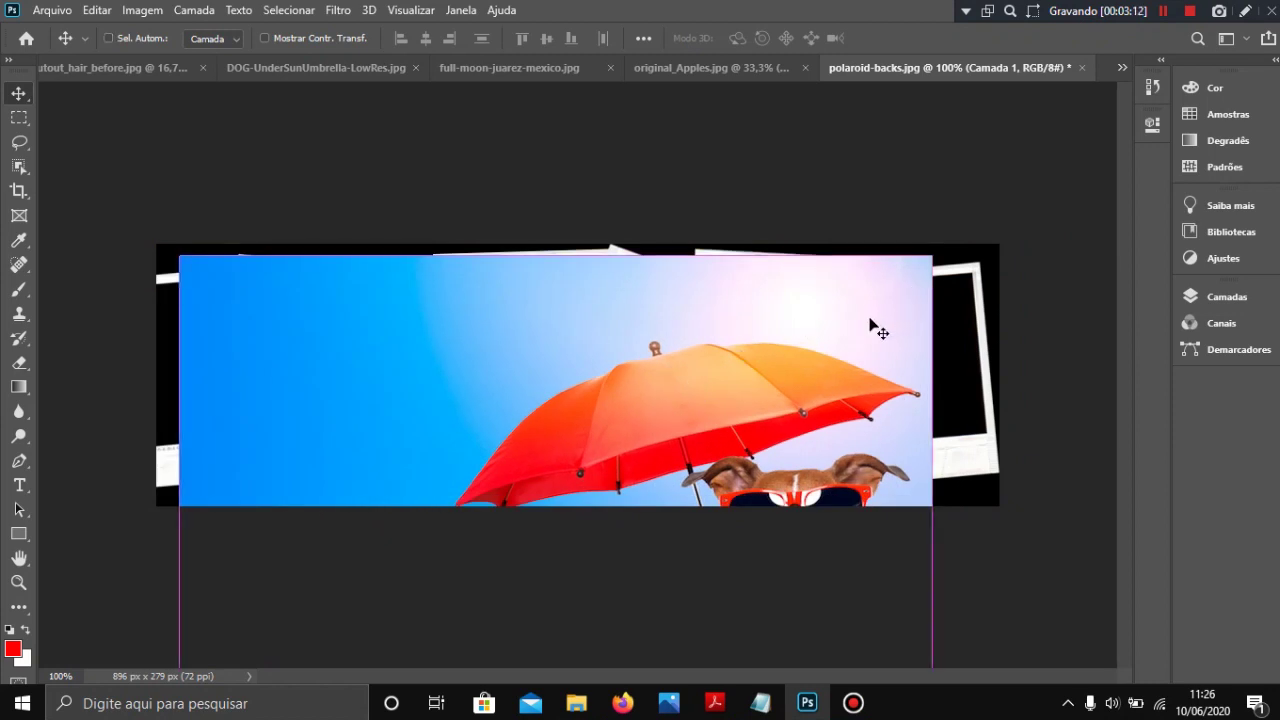
pyautogui.hotkey('ctrl', 't')
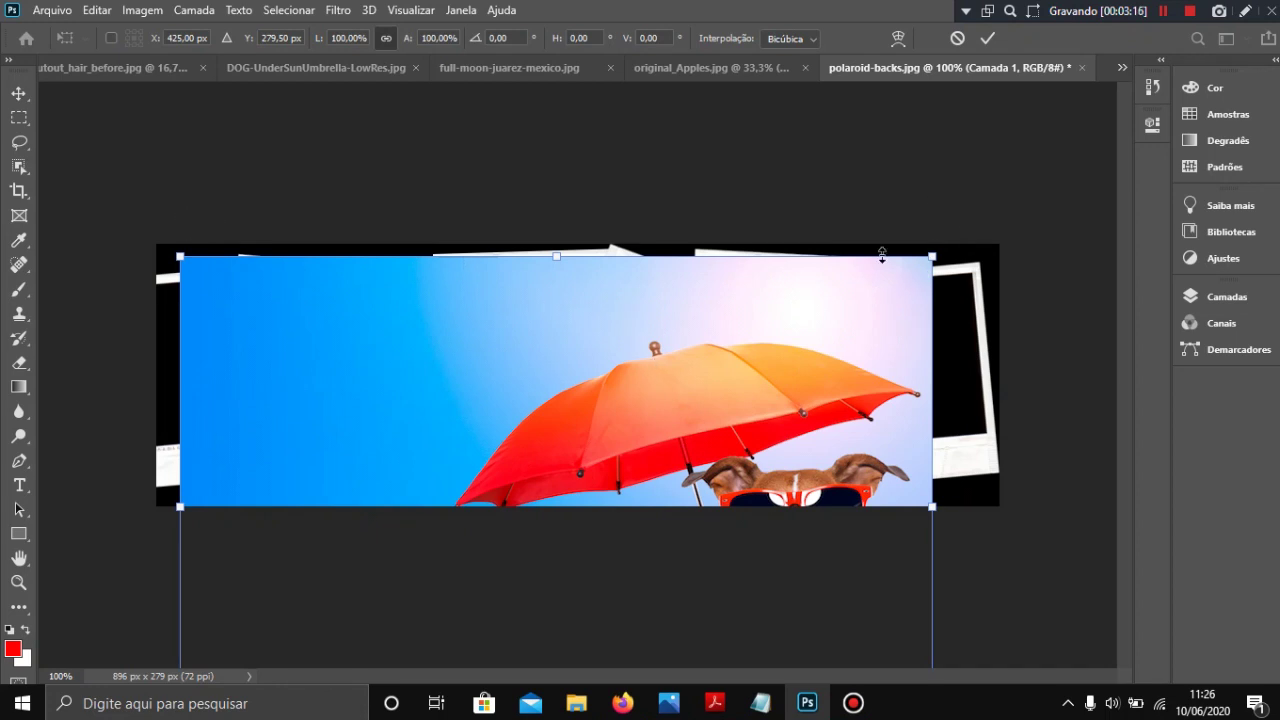
pyautogui.moveTo(933, 255); pyautogui.dragTo(489, 374)
pyautogui.moveTo(461, 508); pyautogui.dragTo(770, 222)
pyautogui.moveTo(877, 219); pyautogui.dragTo(766, 288)
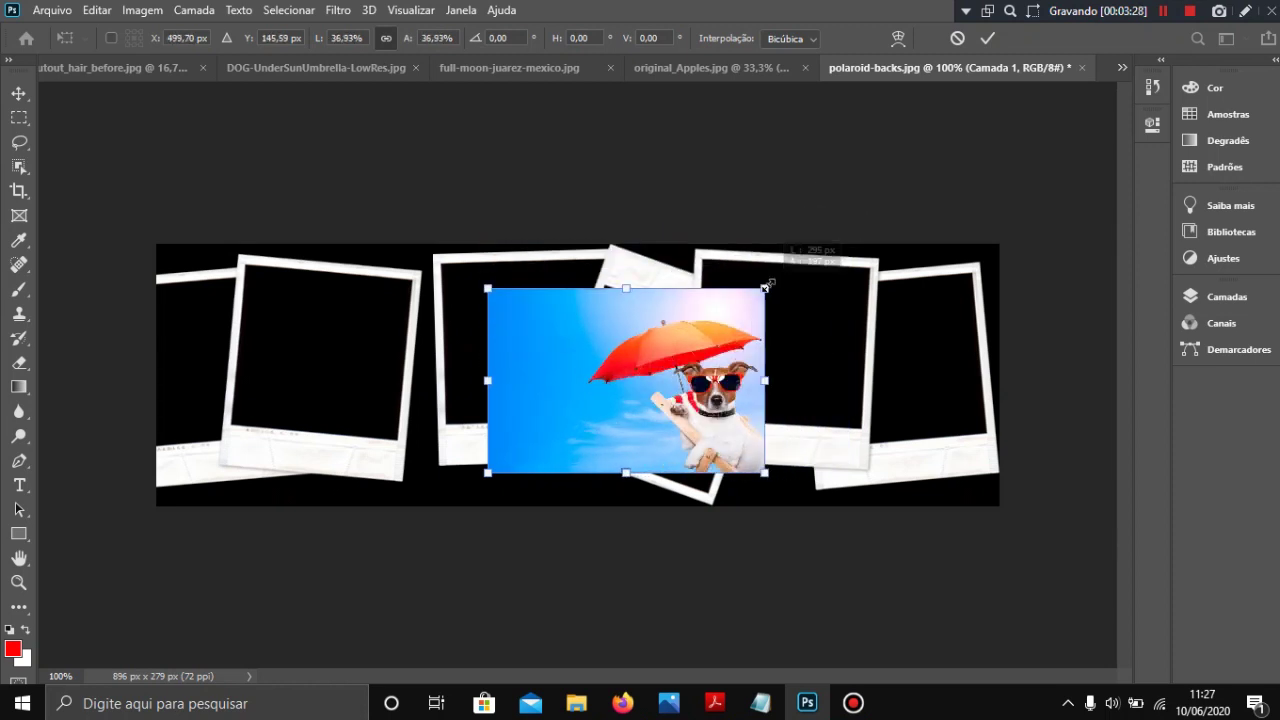
# Place the dog image over the second polaroid, scaled to about 34.5% and rotated about 6.4° to match its tilt.
pyautogui.moveTo(749, 370); pyautogui.dragTo(421, 322)
pyautogui.moveTo(471, 251); pyautogui.dragTo(437, 281)
pyautogui.moveTo(394, 320); pyautogui.dragTo(389, 309)
pyautogui.moveTo(466, 261); pyautogui.dragTo(467, 267)
pyautogui.moveTo(370, 303); pyautogui.dragTo(364, 297)
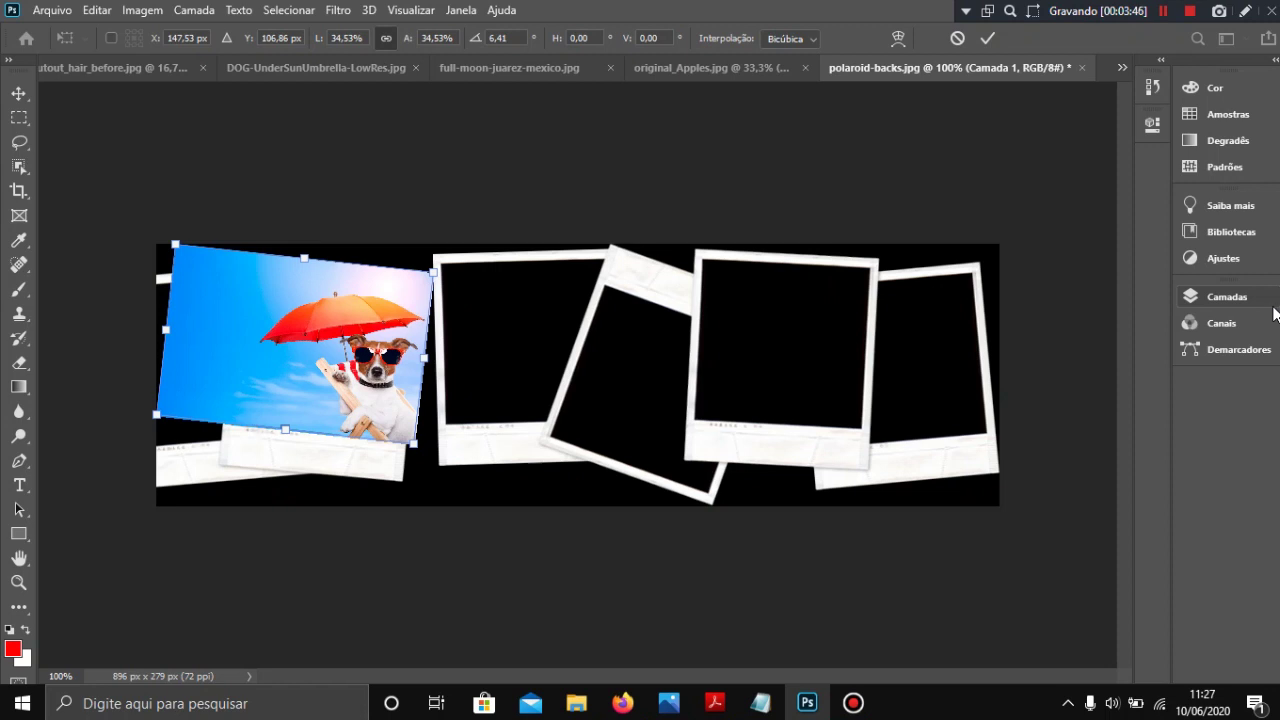
pyautogui.press('Return')
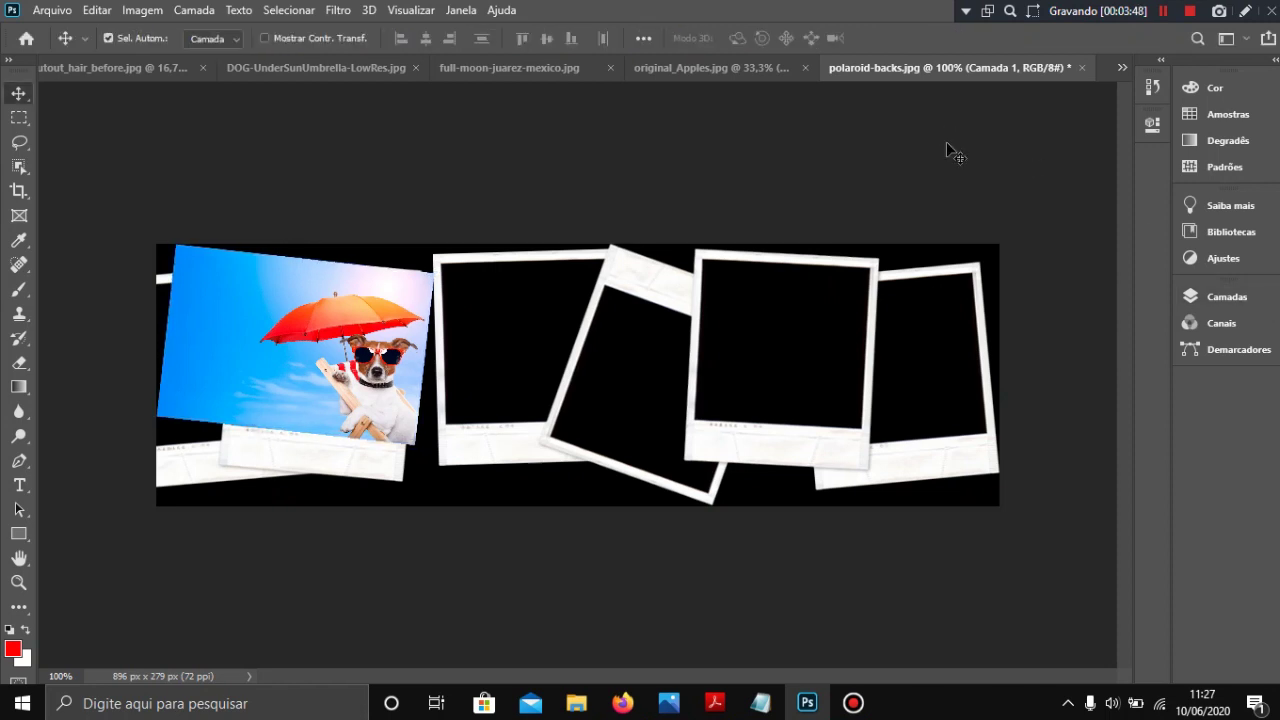
# Lower the opacity of layer Camada 1 to 61%.
pyautogui.click(1236, 305)
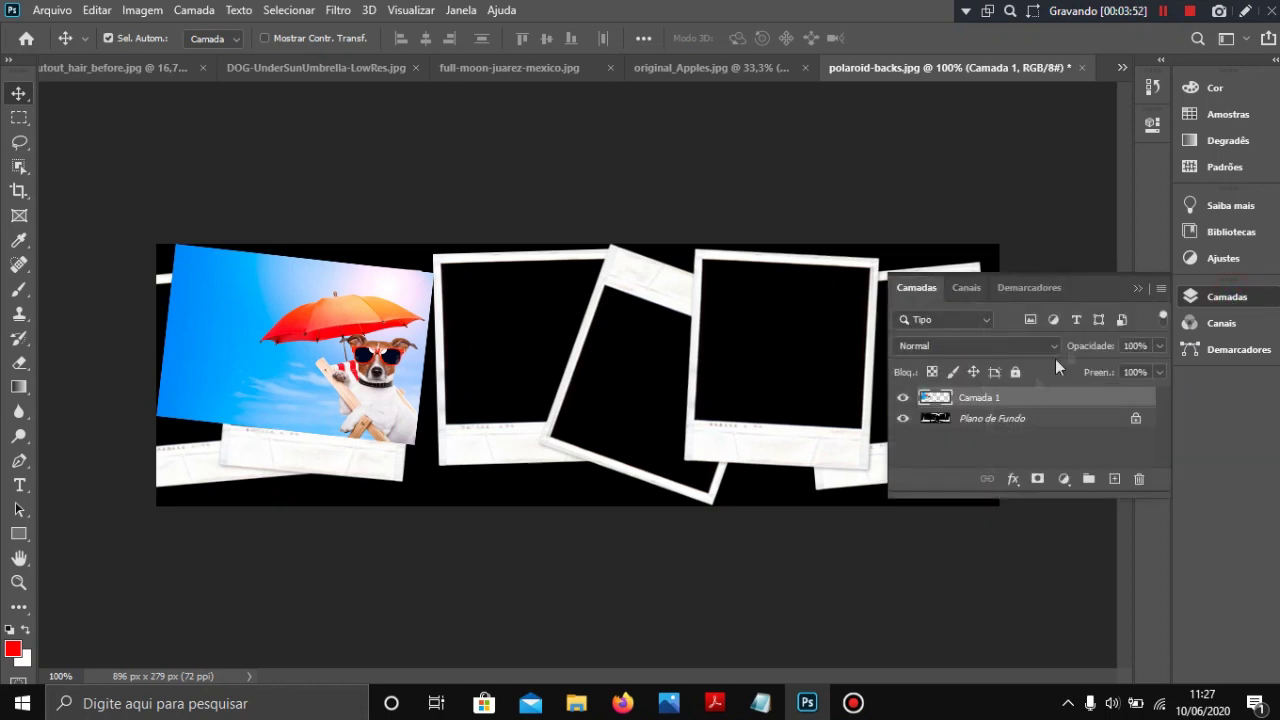
pyautogui.click(1158, 347)
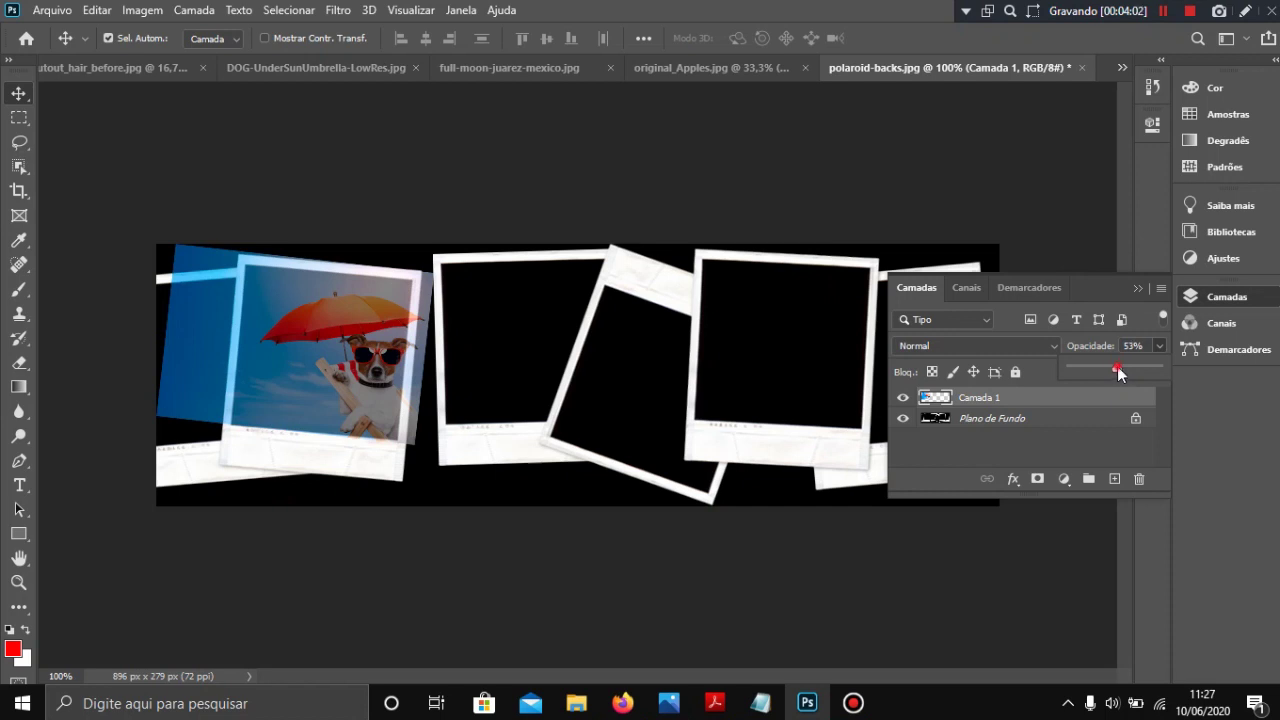
pyautogui.moveTo(1118, 369); pyautogui.dragTo(1124, 369)
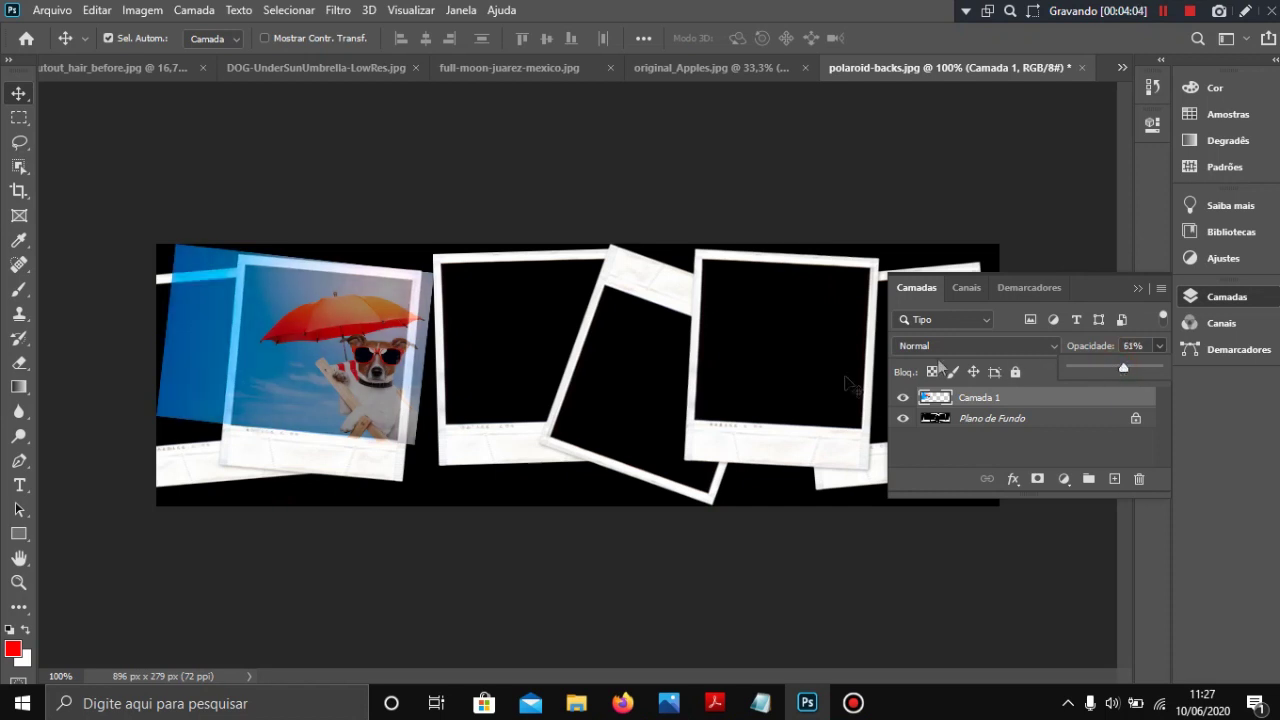
# Shift the dog image so the dog sits inside the second polaroid's photo area, and restore the layer's opacity to 100%.
pyautogui.moveTo(365, 376); pyautogui.dragTo(378, 366)
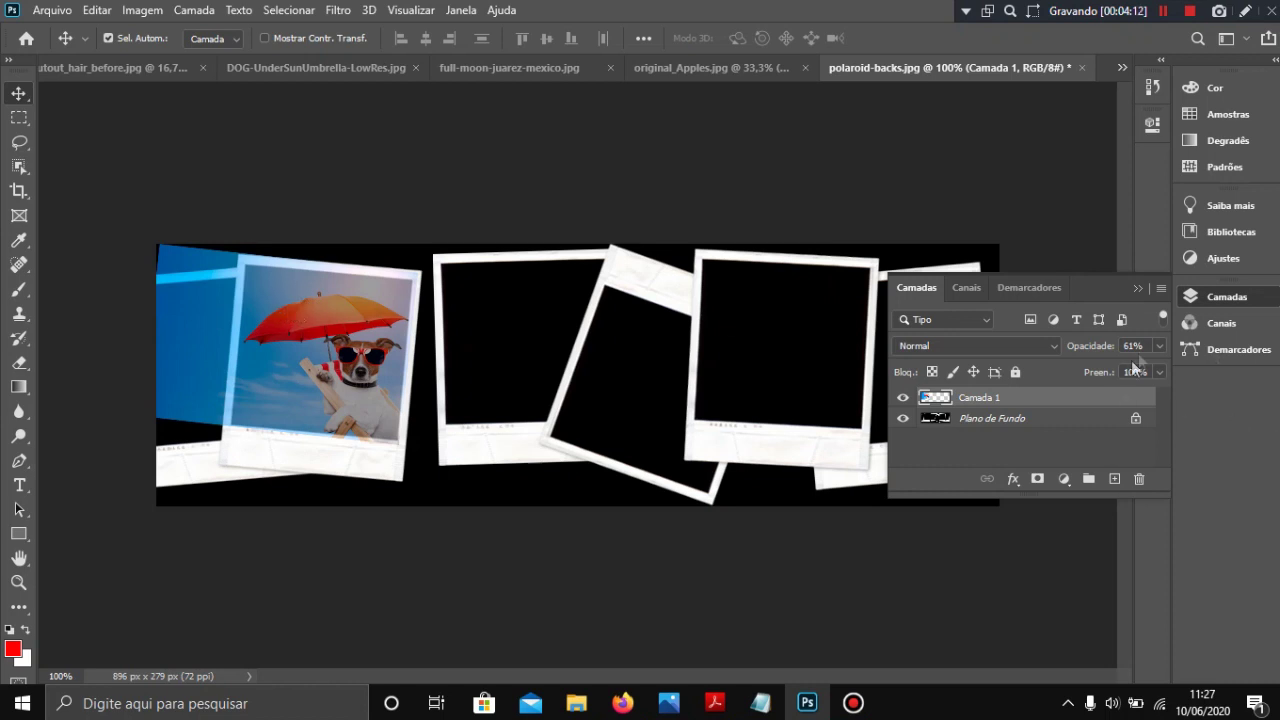
pyautogui.click(1157, 346)
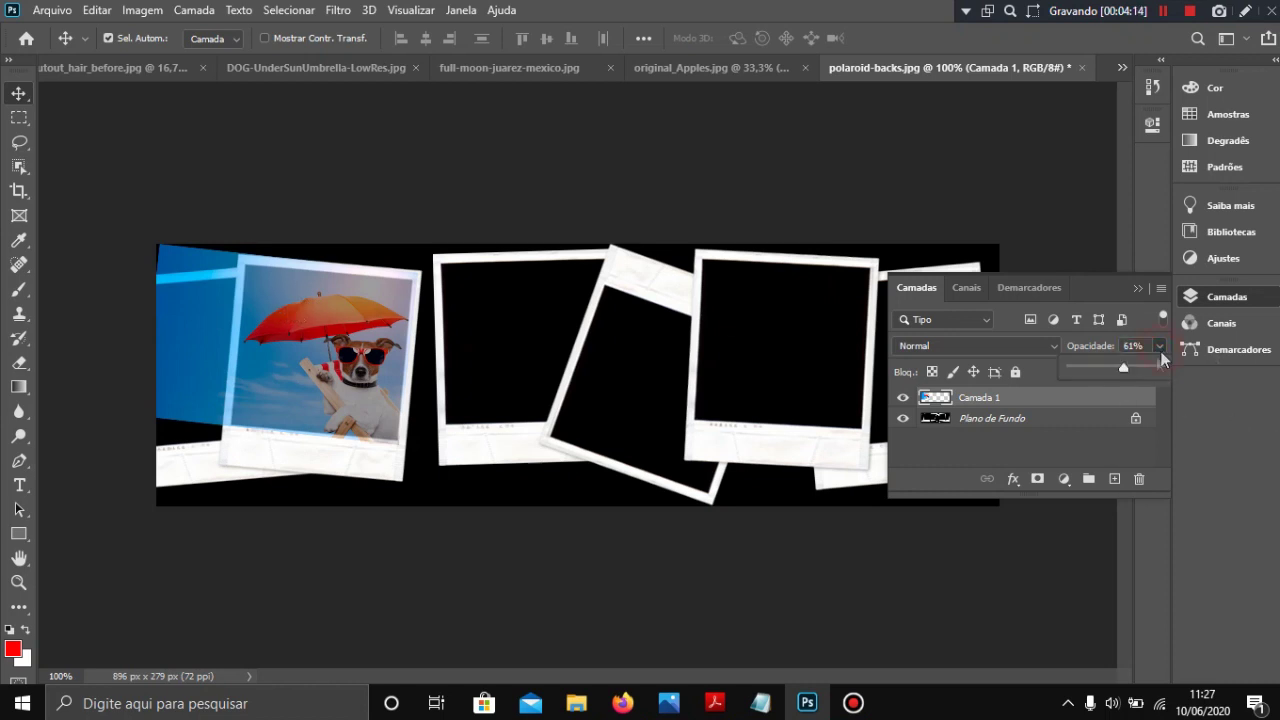
pyautogui.moveTo(1119, 372); pyautogui.dragTo(1174, 370)
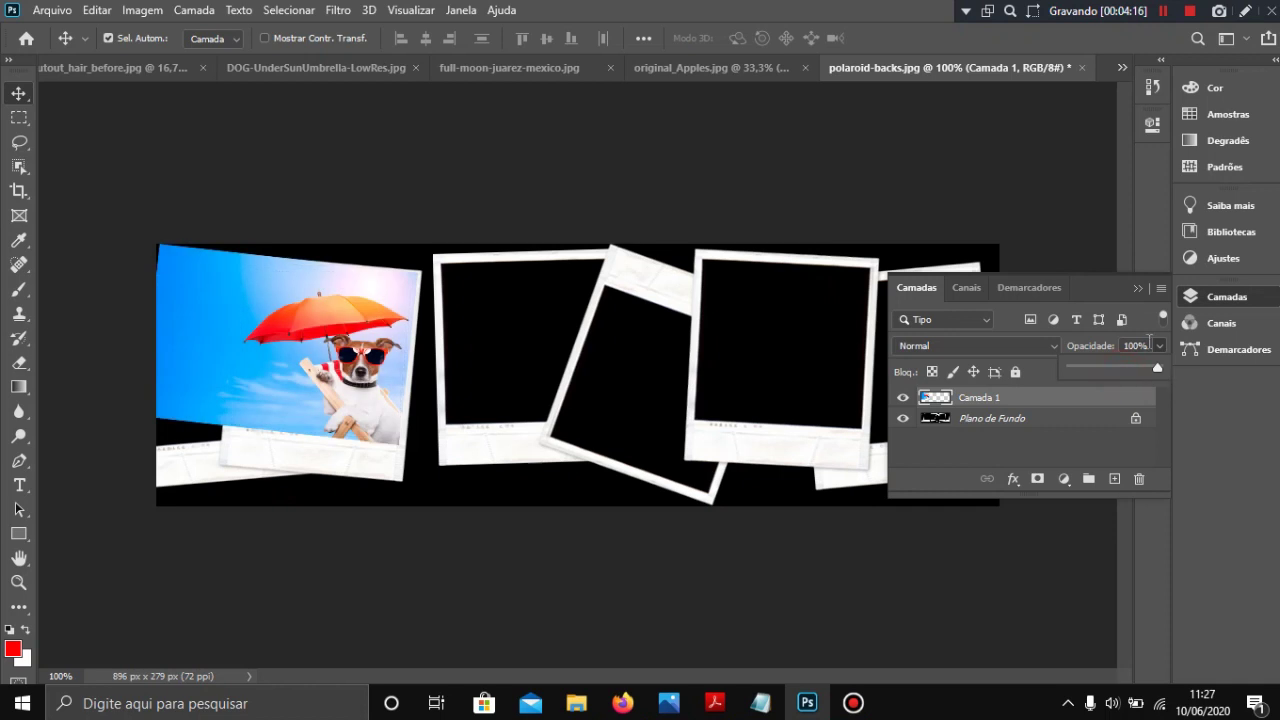
# Make the Plano de Fundo layer active and load the saved polaroid channel as a new selection.
pyautogui.click(1033, 419)
pyautogui.click(1139, 291)
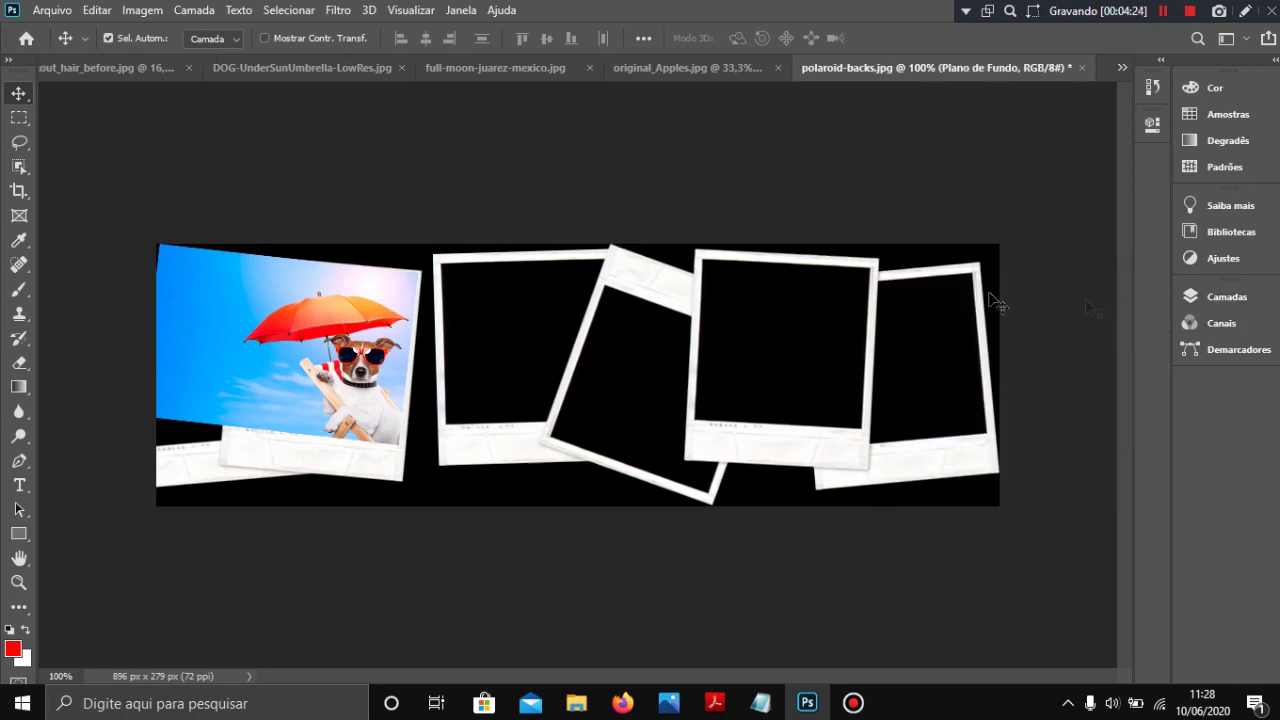
pyautogui.click(290, 10)
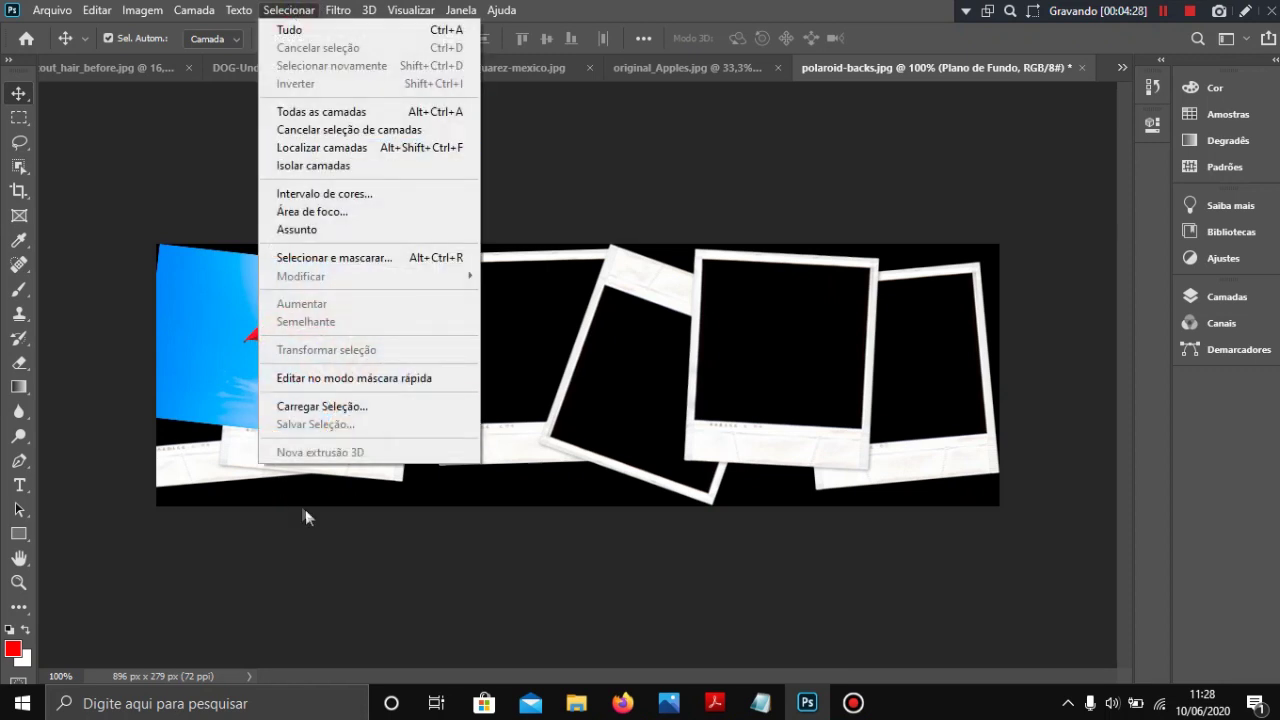
pyautogui.click(405, 415)
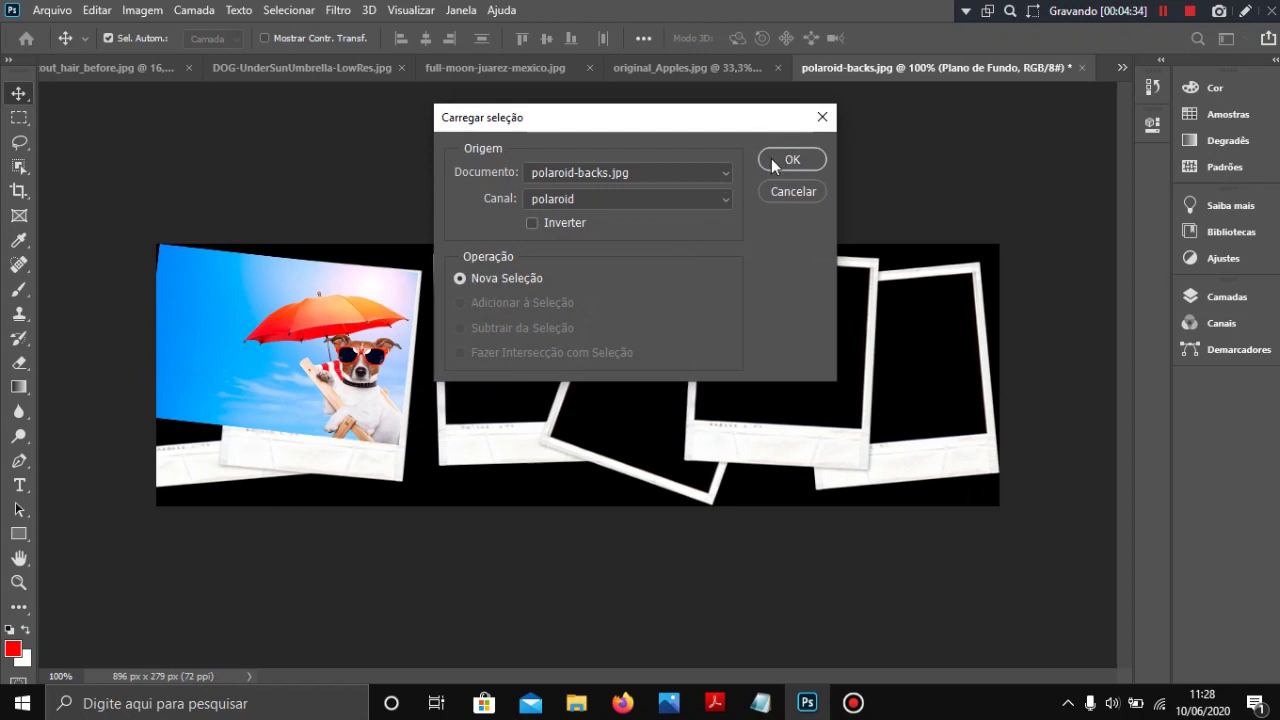
pyautogui.click(772, 160)
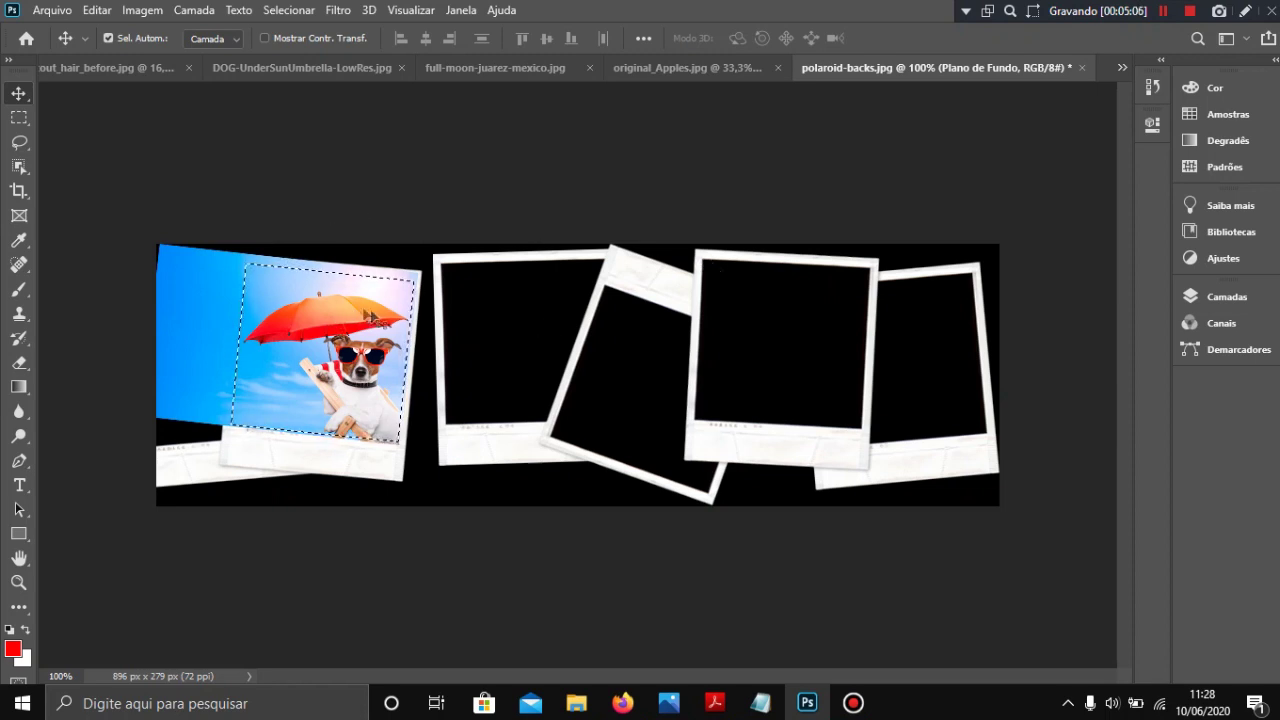
# Dismiss the Fill dialog without filling and make layer Camada 1 active.
pyautogui.hotkey('shift', 'F5')
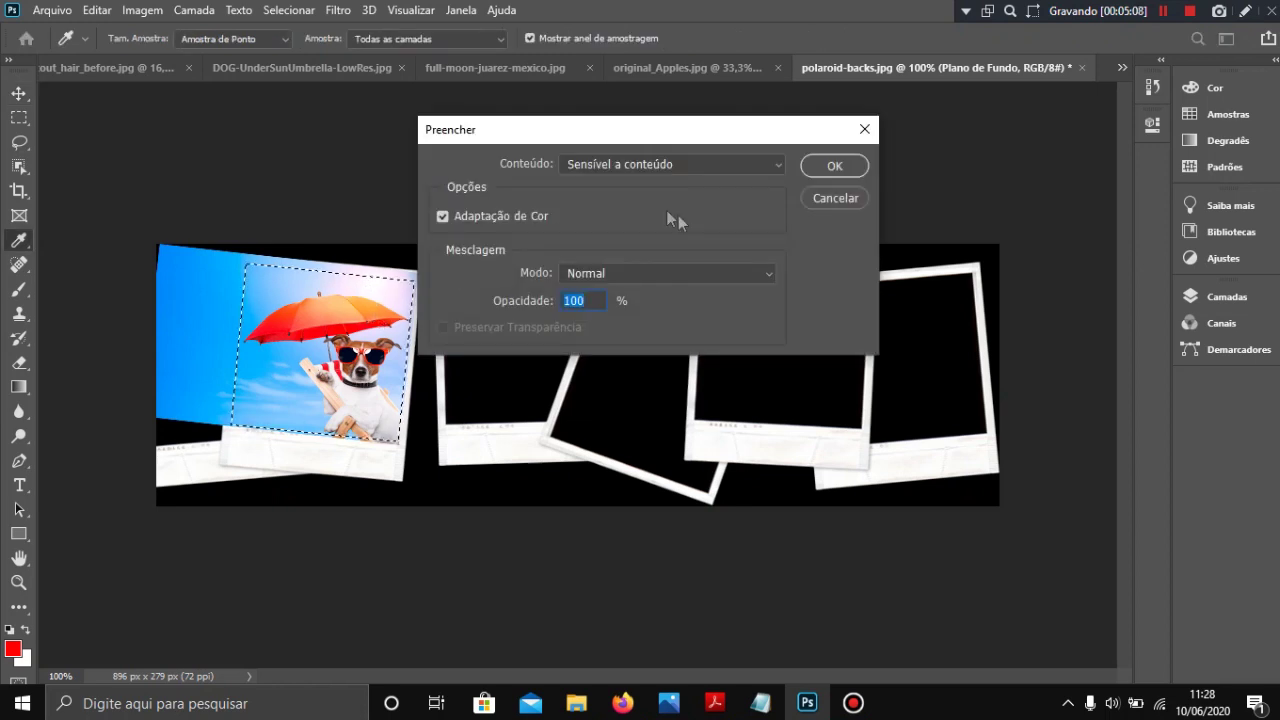
pyautogui.click(862, 198)
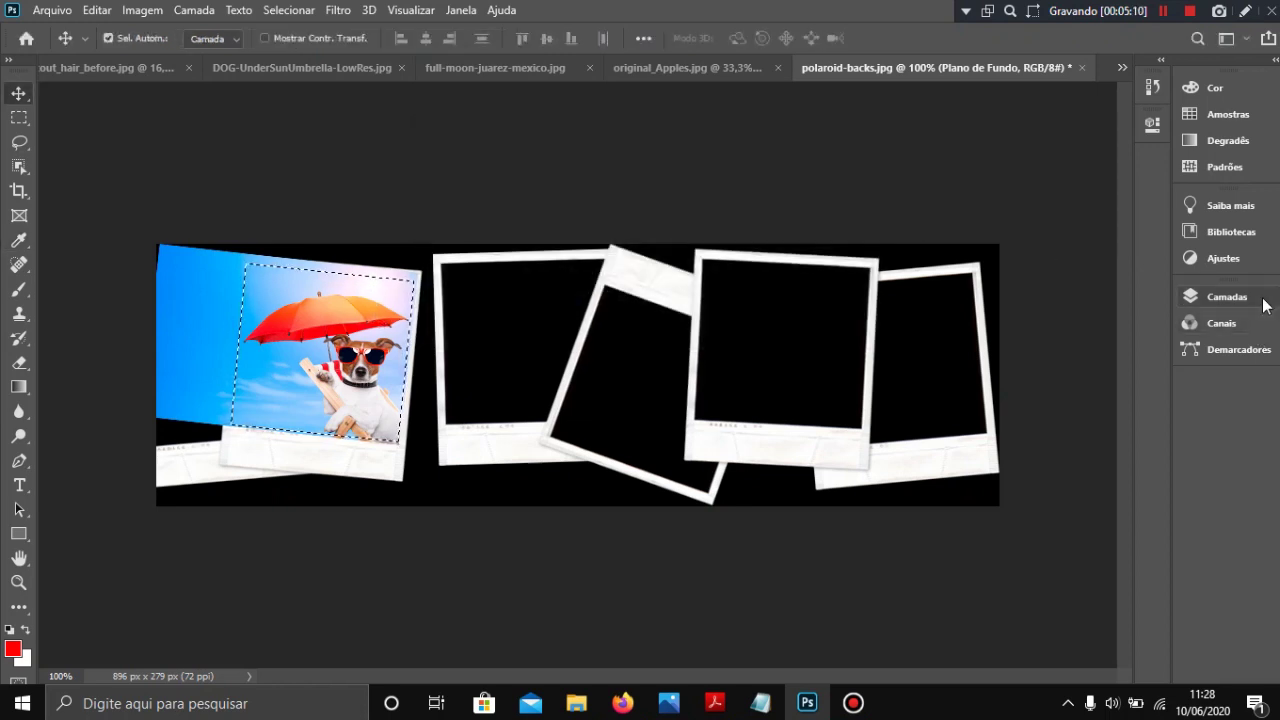
pyautogui.click(1264, 303)
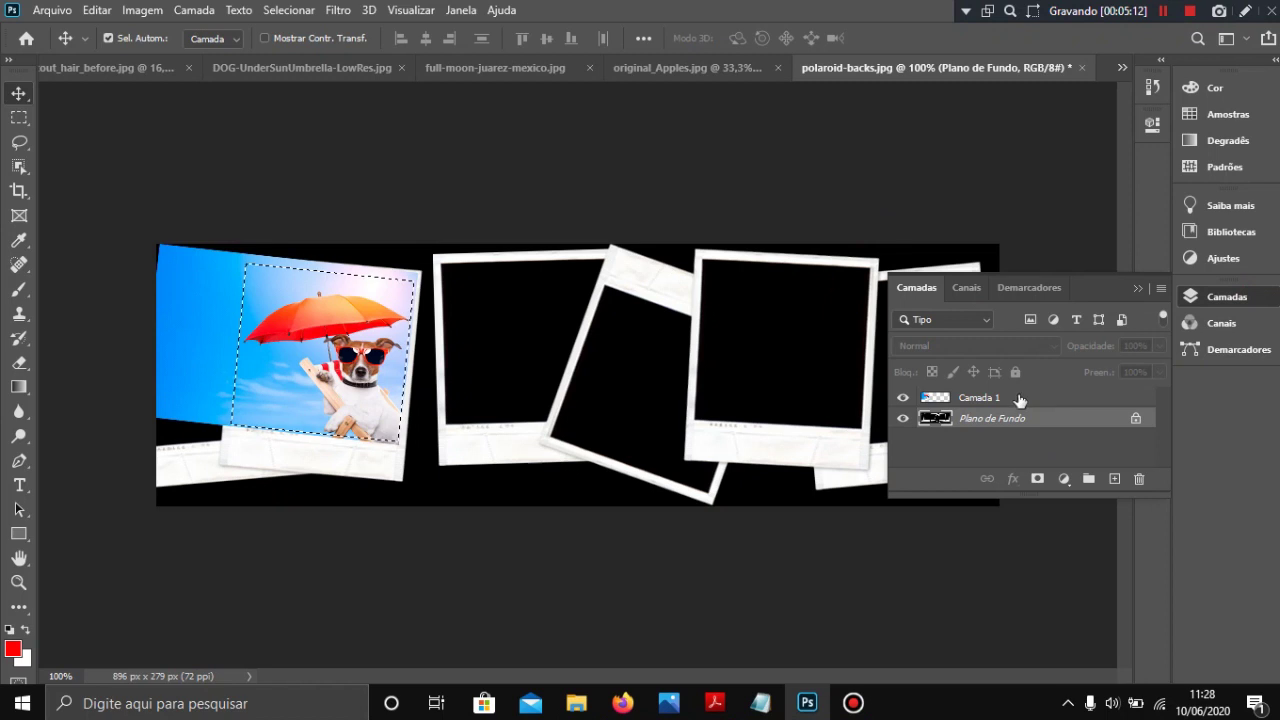
pyautogui.click(1019, 400)
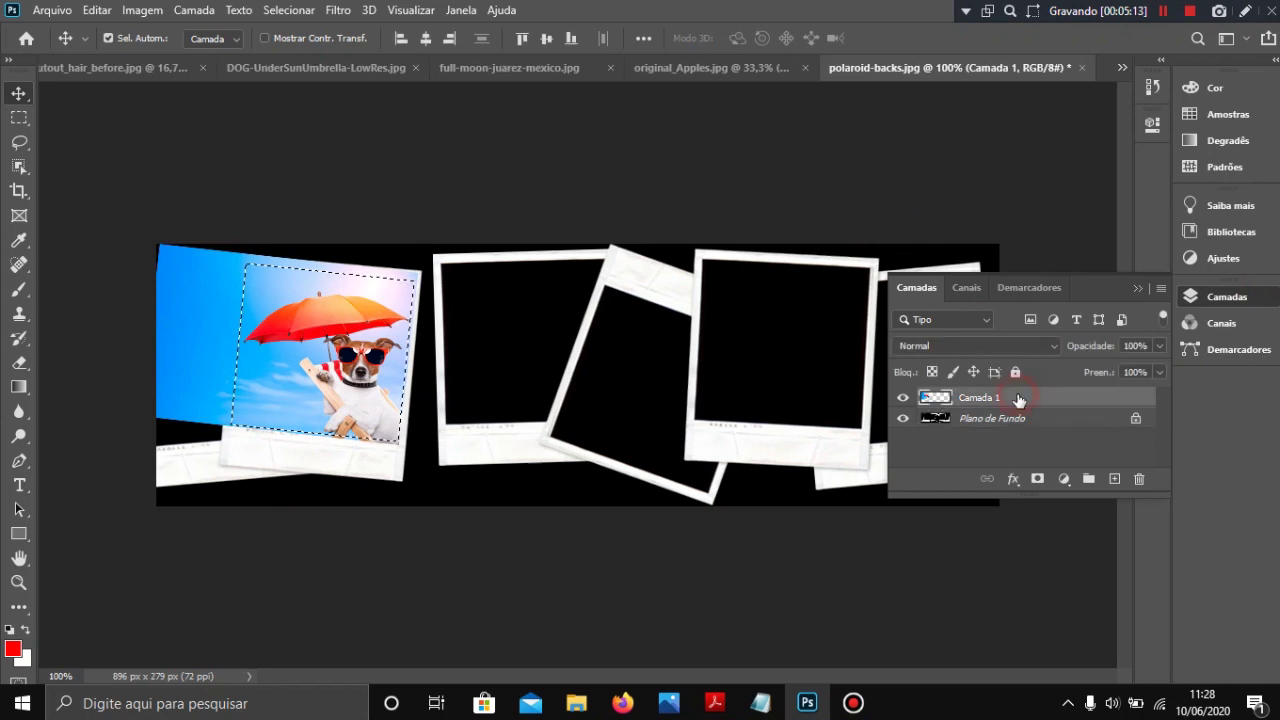
pyautogui.click(1230, 299)
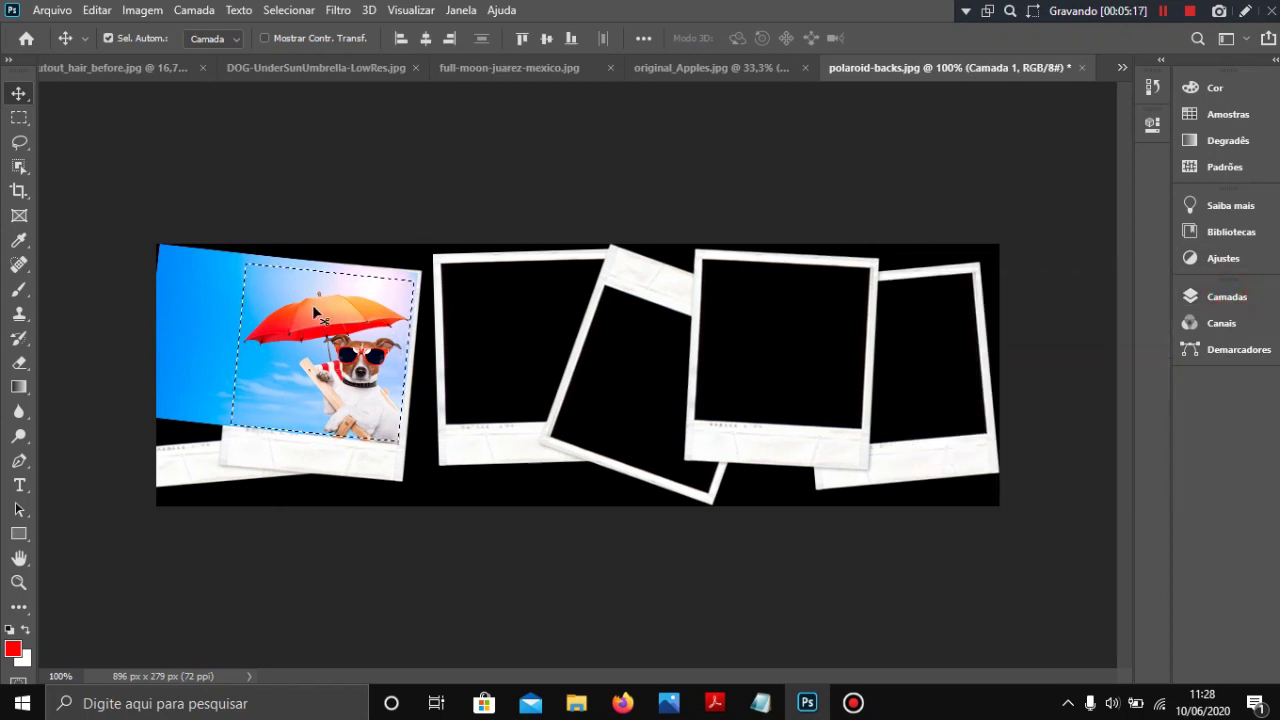
# Try deleting the selected area of the dog image from Camada 1, and undo the deletion.
pyautogui.press('Delete')
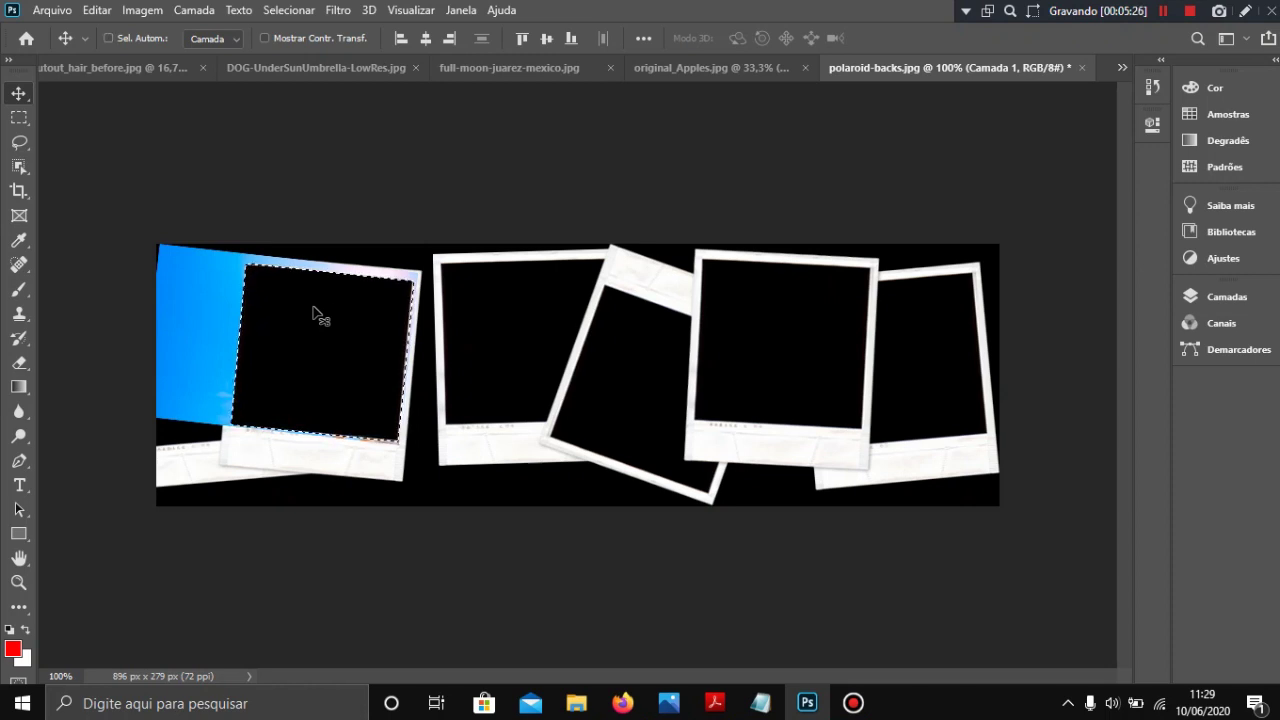
pyautogui.hotkey('ctrl', 'z')
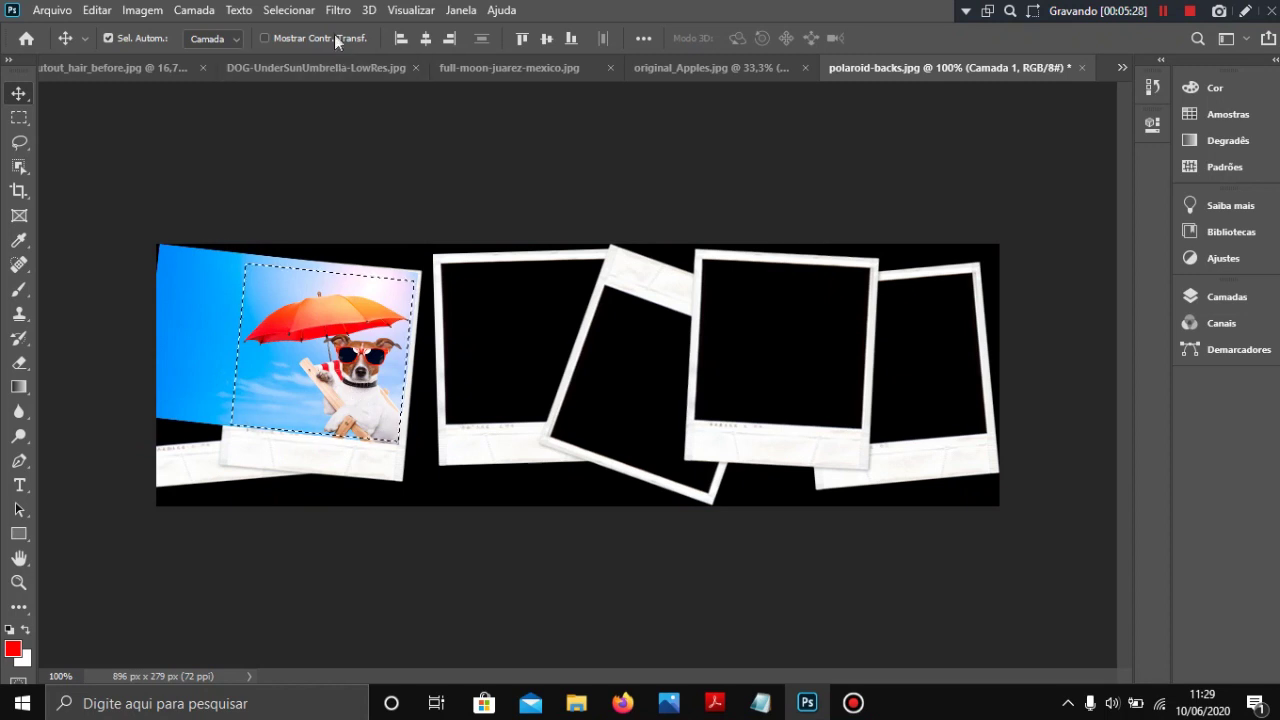
# Invert the selection, delete the parts of the dog image outside the second polaroid's photo area, and deselect.
pyautogui.click(311, 12)
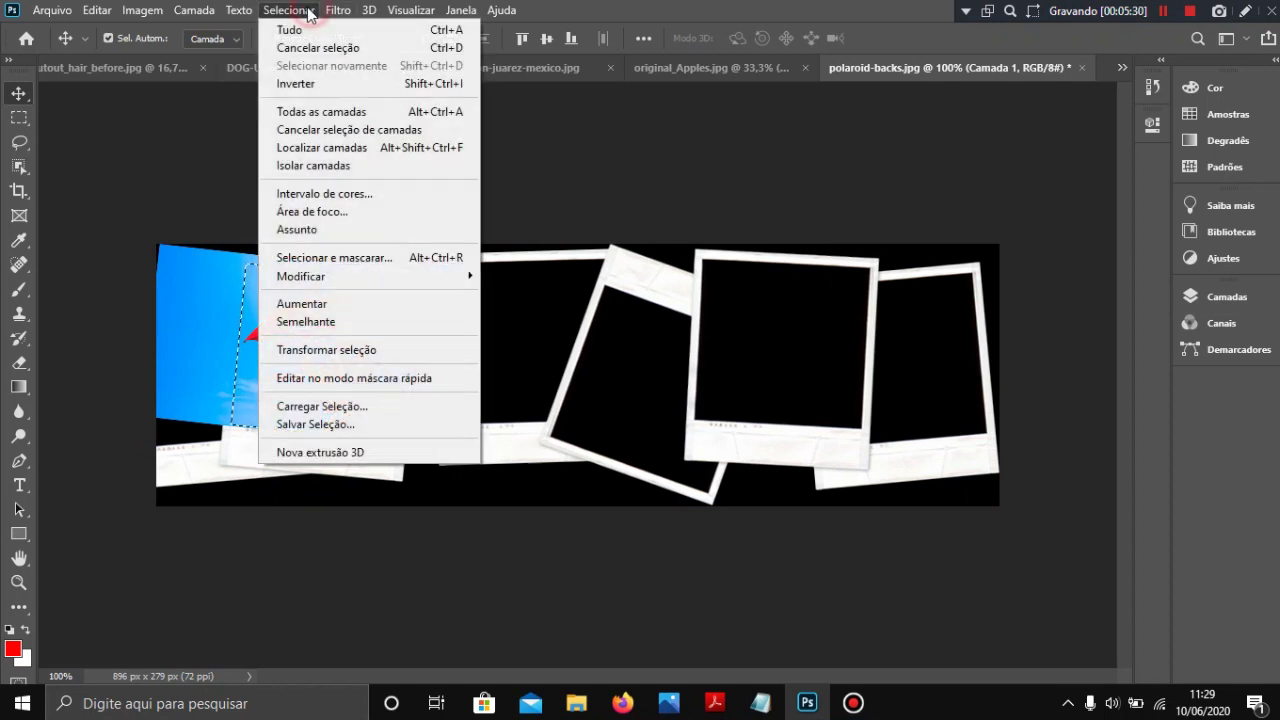
pyautogui.click(409, 85)
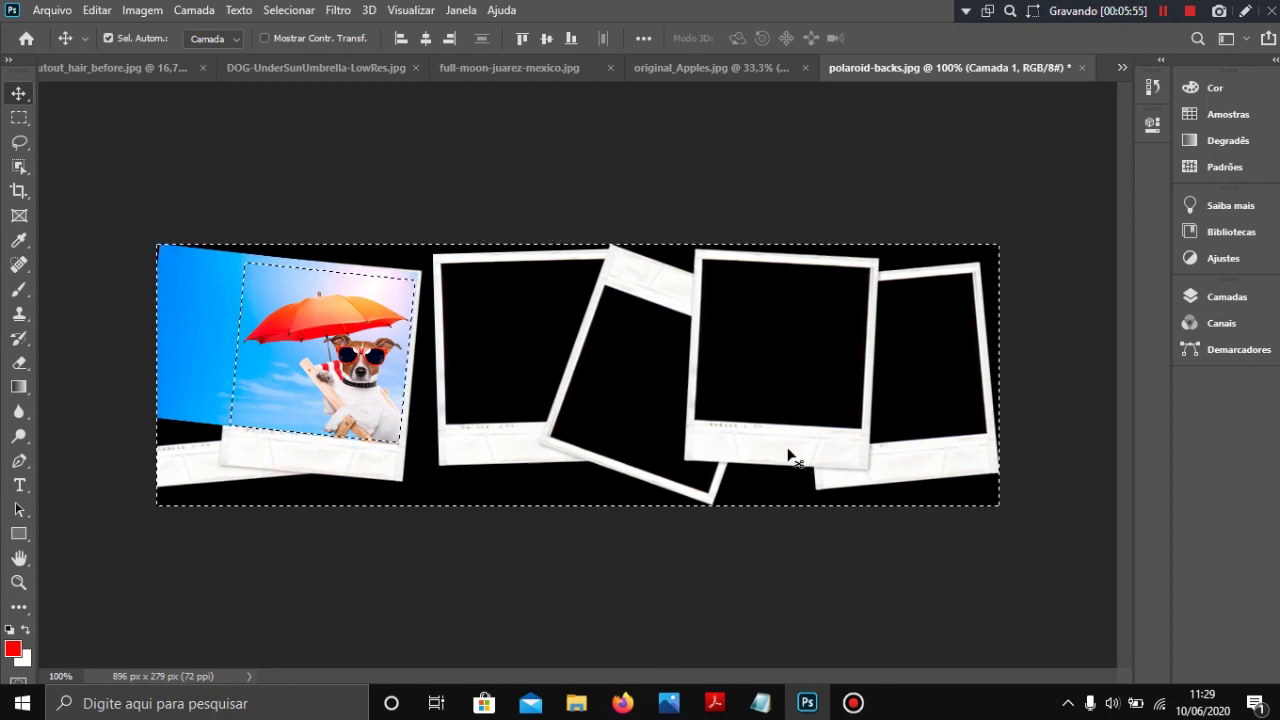
pyautogui.hotkey('ctrl', 'alt', 'g')
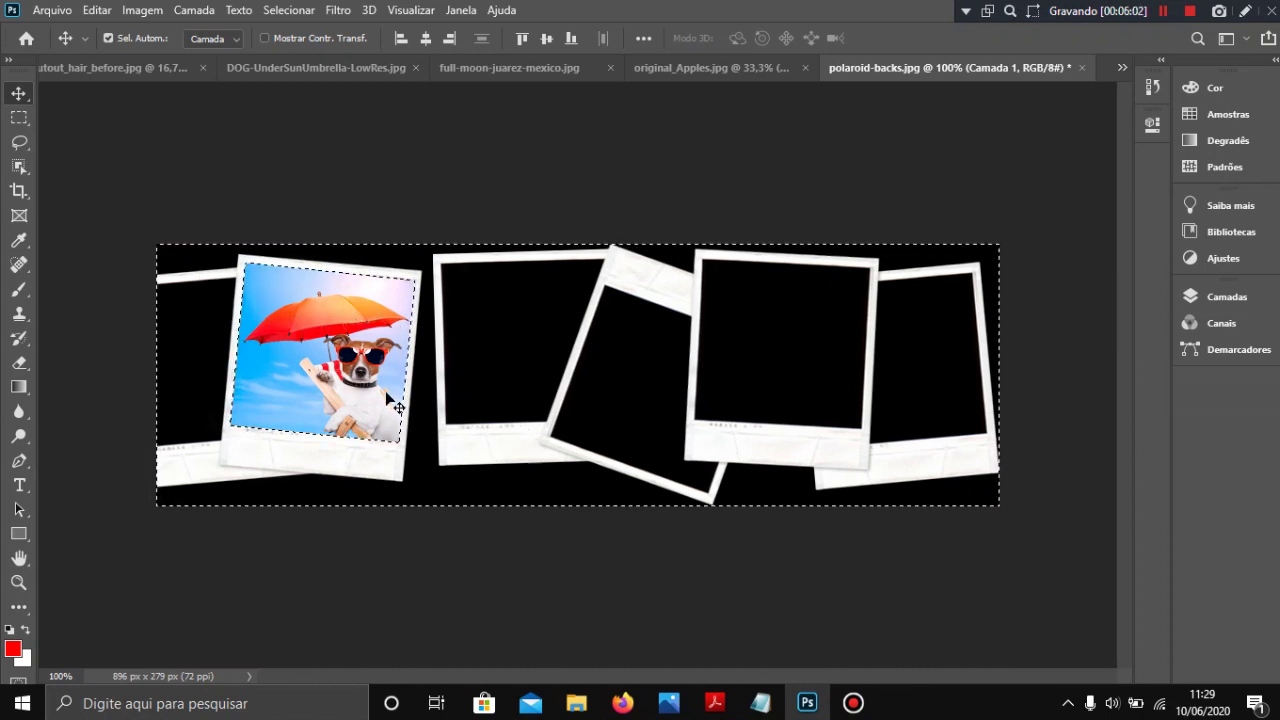
pyautogui.hotkey('ctrl', 'd')
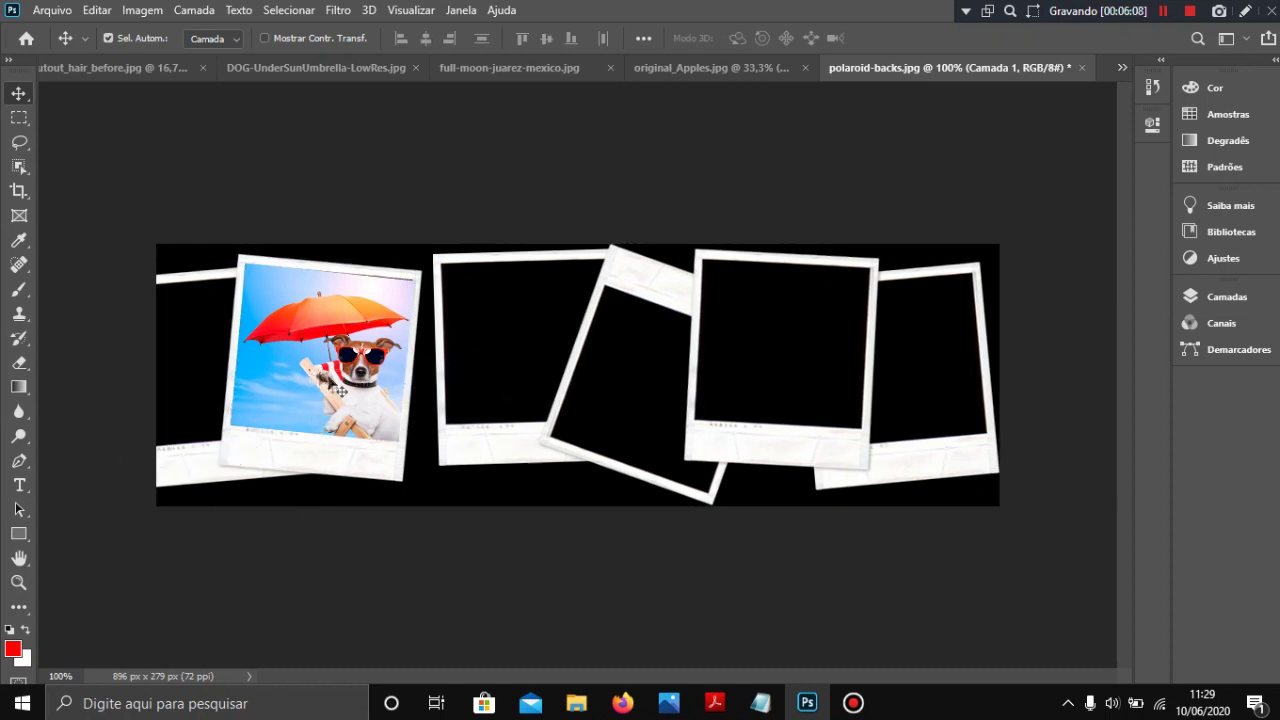
# Try to fit a rectangular selection to the tilted fourth polaroid's photo area by distorting it with Transform Selection.
pyautogui.click(19, 120)
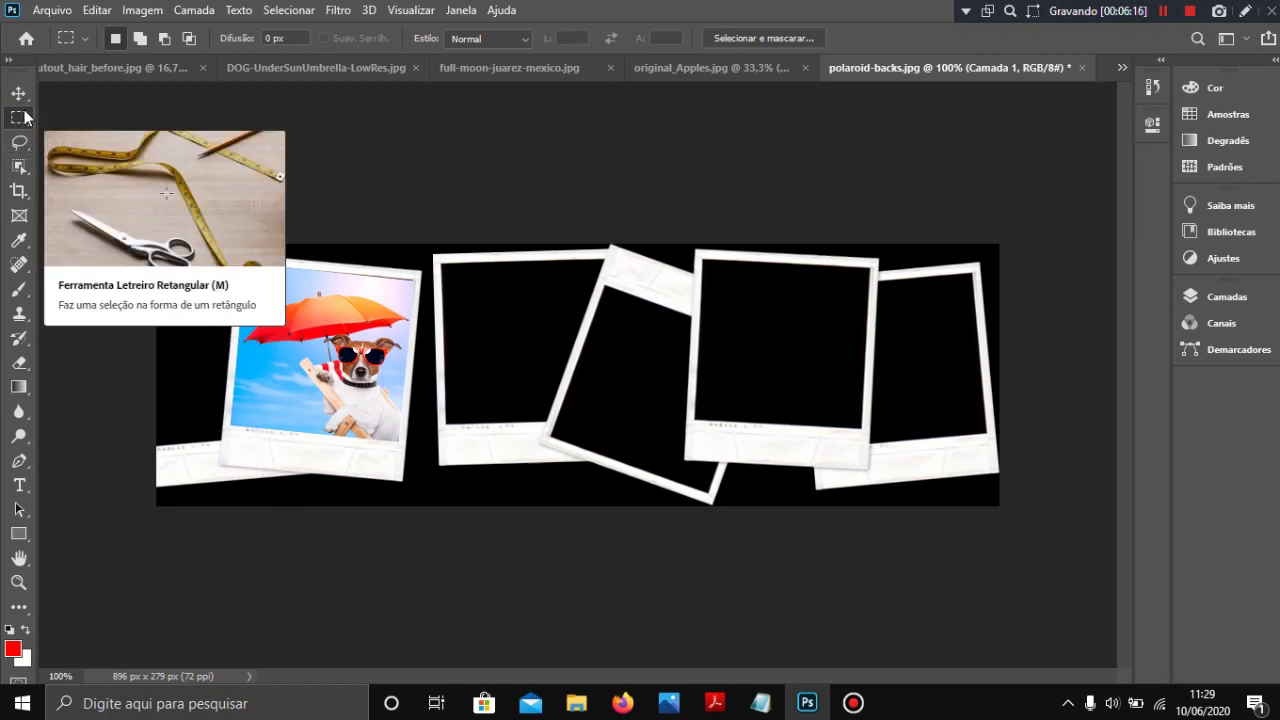
pyautogui.click(20, 142)
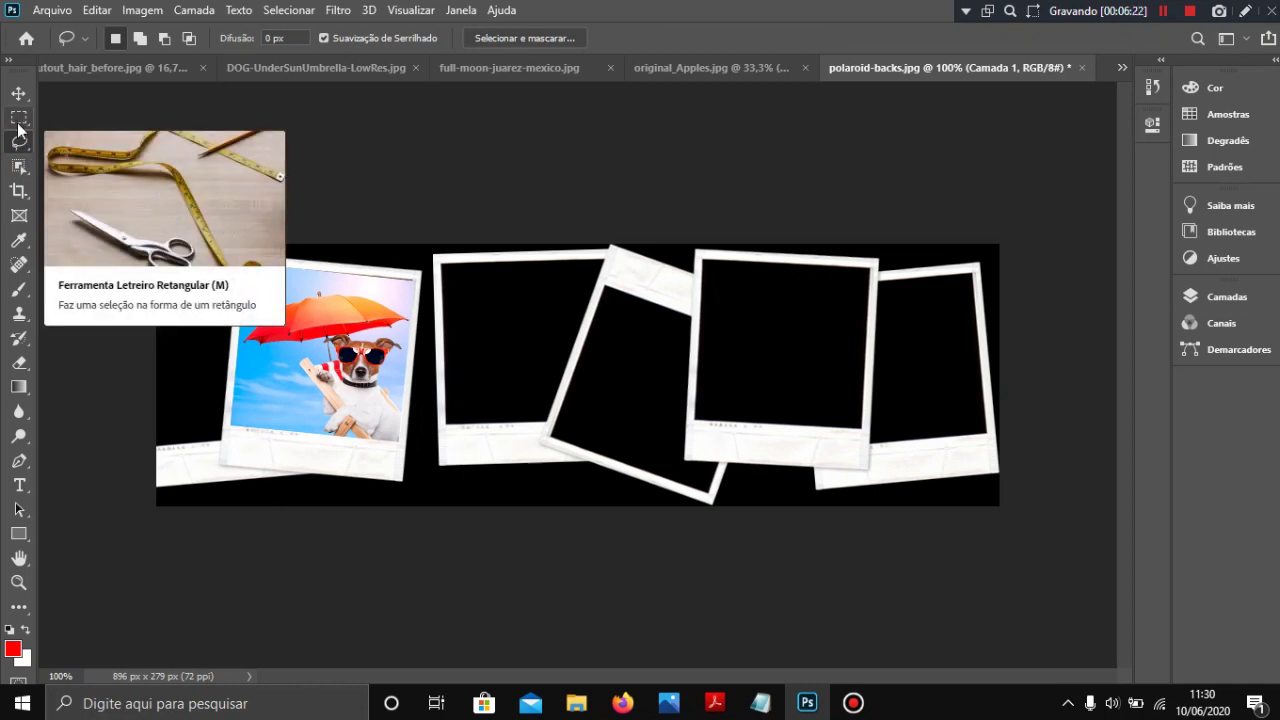
pyautogui.click(19, 120)
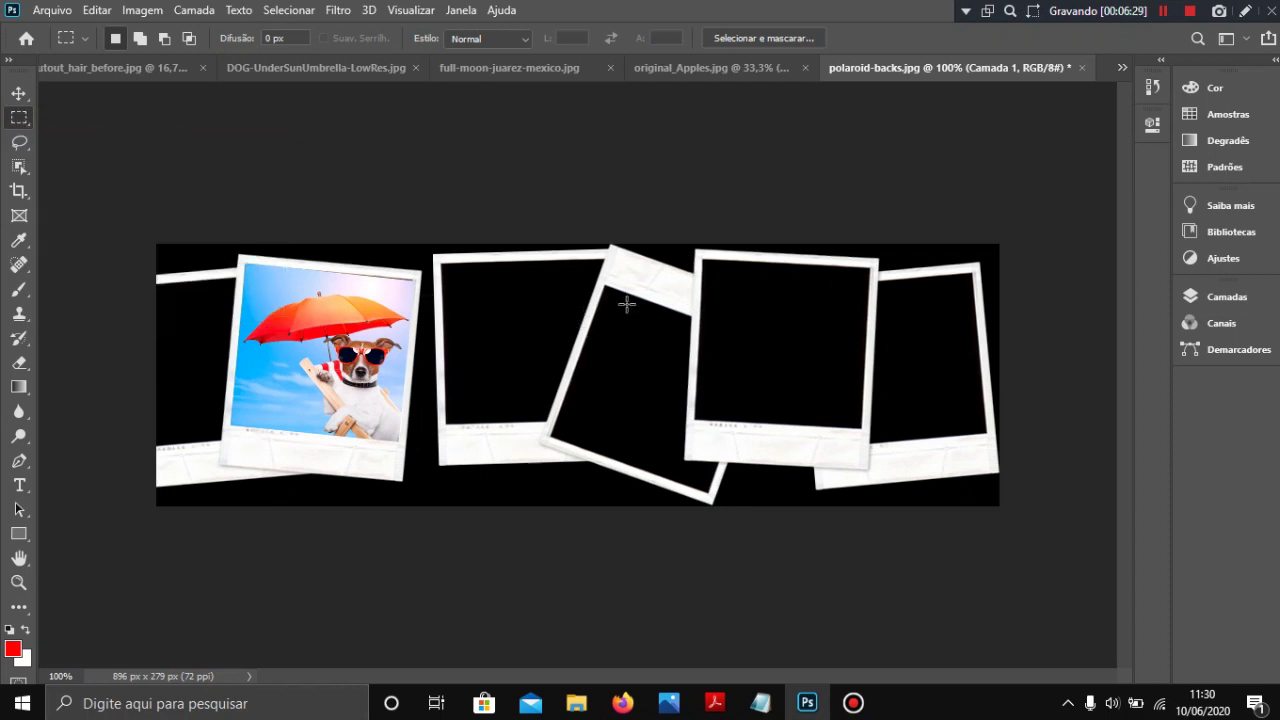
pyautogui.moveTo(601, 286); pyautogui.dragTo(705, 486)
pyautogui.click(289, 10)
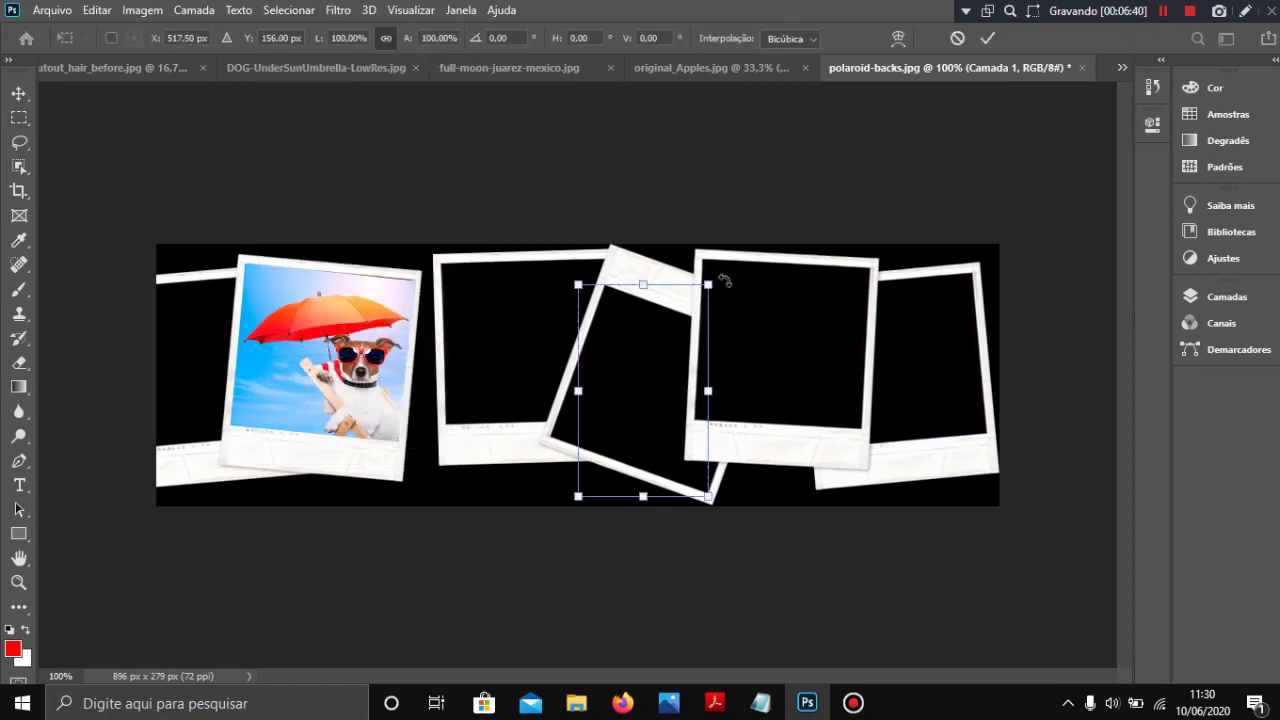
pyautogui.moveTo(708, 285); pyautogui.dragTo(692, 320)
pyautogui.moveTo(692, 497); pyautogui.dragTo(729, 481)
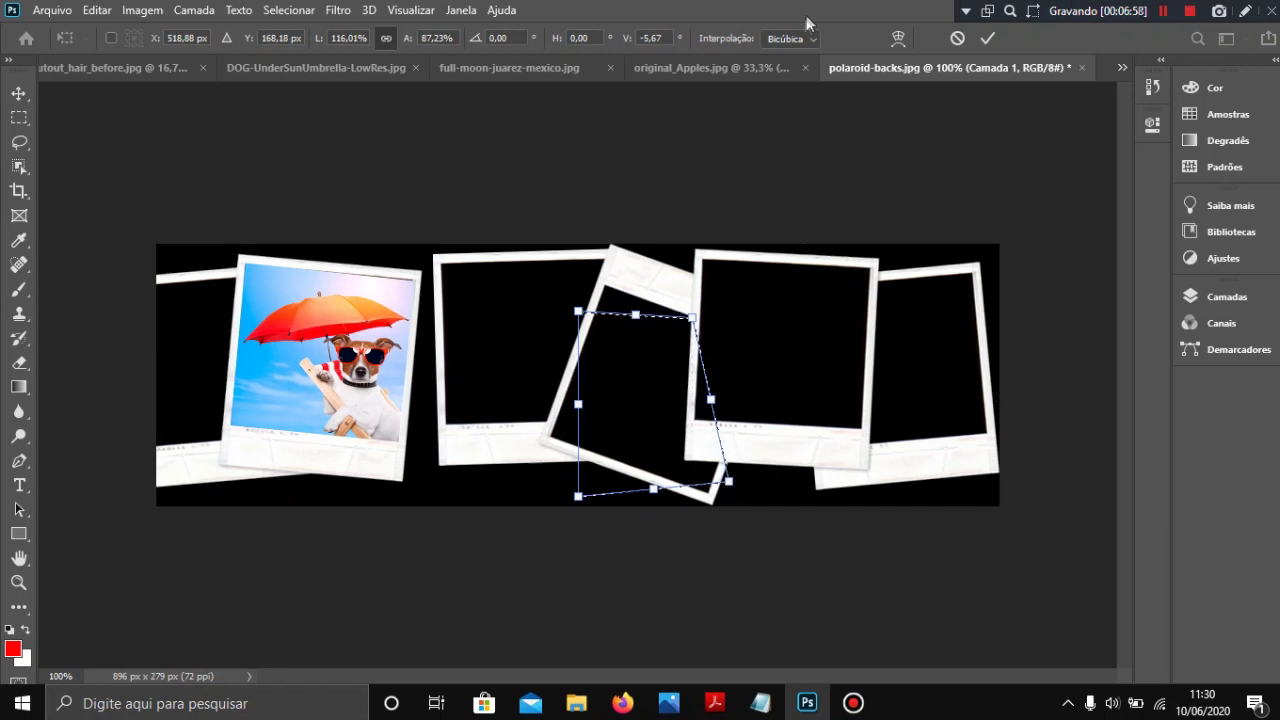
pyautogui.click(956, 40)
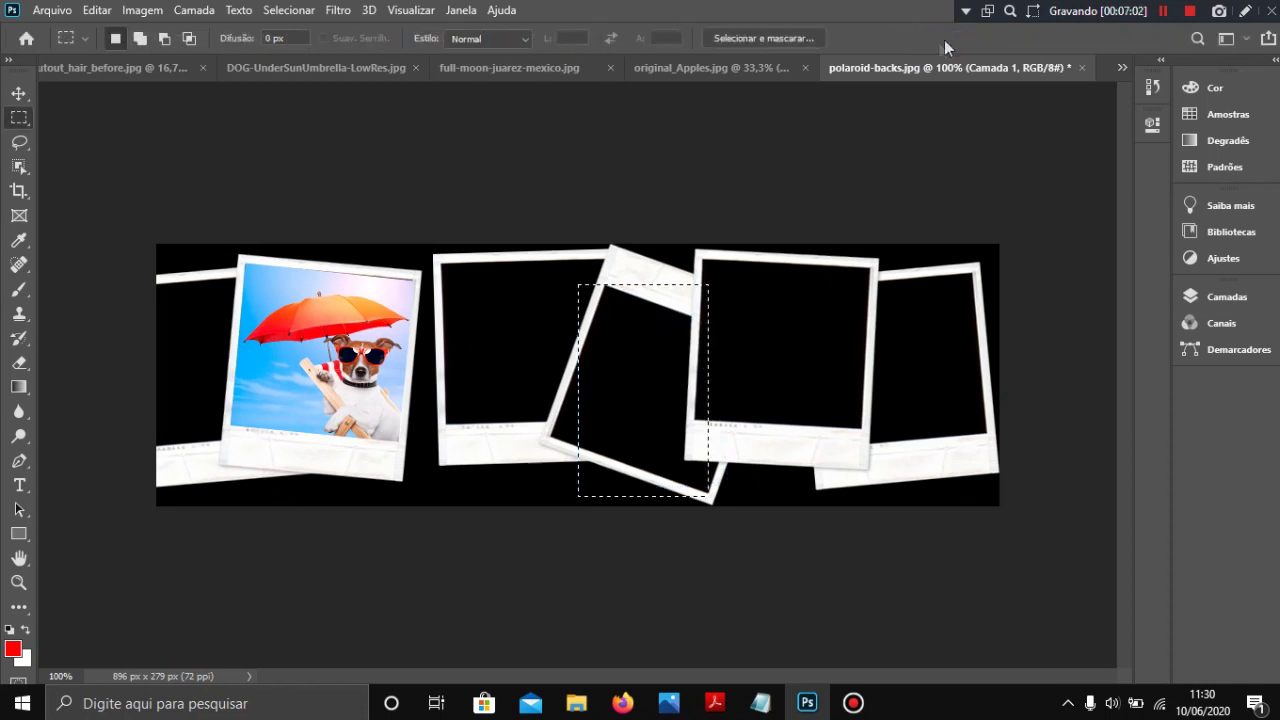
pyautogui.click(504, 285)
# Trace a freehand selection around the fifth polaroid's photo area with the Lasso tool.
pyautogui.click(24, 141)
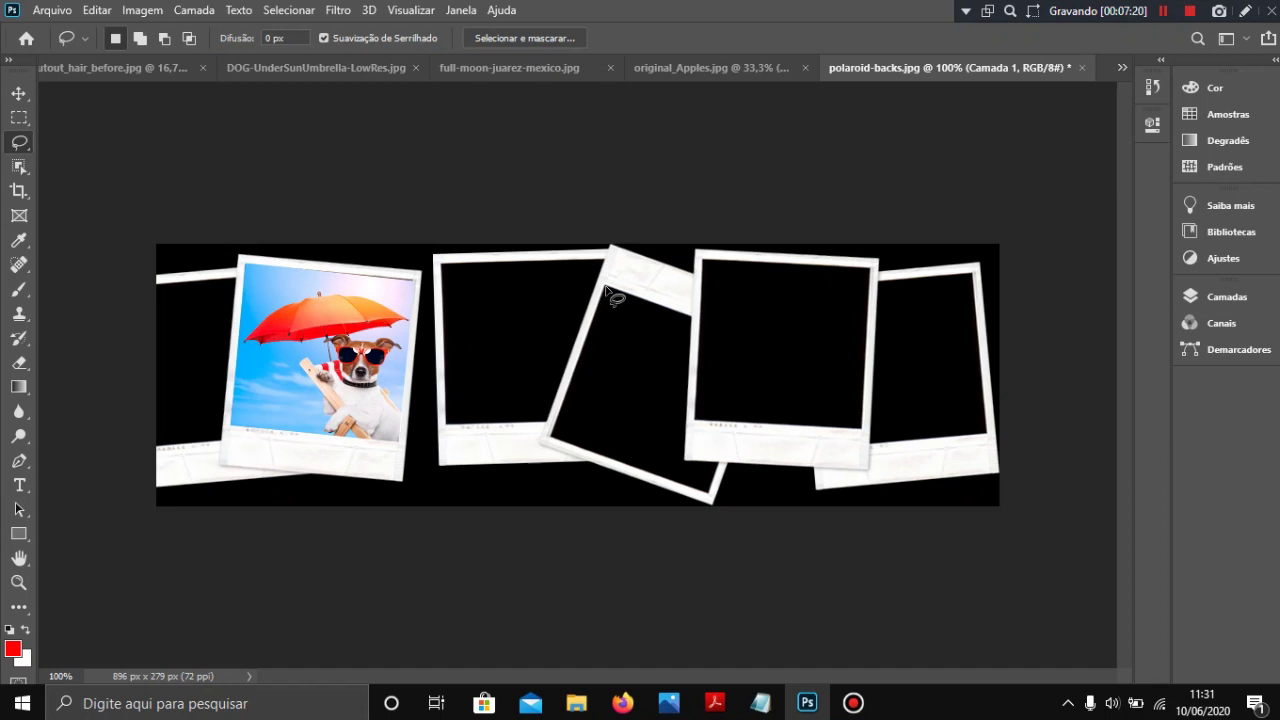
pyautogui.moveTo(605, 288)
pyautogui.mouseDown()
pyautogui.moveTo(591, 346)
pyautogui.moveTo(560, 367)
pyautogui.moveTo(513, 339)
pyautogui.moveTo(549, 314)
pyautogui.moveTo(539, 296)
pyautogui.moveTo(477, 298)
pyautogui.moveTo(479, 354)
pyautogui.moveTo(447, 393)
pyautogui.moveTo(449, 422)
pyautogui.moveTo(587, 459)
pyautogui.moveTo(616, 406)
pyautogui.moveTo(613, 380)
pyautogui.moveTo(633, 369)
pyautogui.moveTo(679, 478)
pyautogui.moveTo(758, 478)
pyautogui.moveTo(784, 410)
pyautogui.moveTo(739, 359)
pyautogui.moveTo(738, 331)
pyautogui.moveTo(807, 317)
pyautogui.moveTo(821, 266)
pyautogui.moveTo(716, 297)
pyautogui.moveTo(694, 262)
pyautogui.moveTo(660, 264)
pyautogui.moveTo(662, 300)
pyautogui.moveTo(616, 261)
pyautogui.moveTo(612, 296)
pyautogui.mouseUp()
pyautogui.hotkey('ctrl', 'd')
pyautogui.moveTo(870, 270); pyautogui.dragTo(860, 432)
pyautogui.moveTo(860, 431)
pyautogui.mouseDown()
pyautogui.moveTo(693, 423)
pyautogui.moveTo(735, 306)
pyautogui.moveTo(717, 267)
pyautogui.moveTo(734, 257)
pyautogui.moveTo(872, 276)
pyautogui.mouseUp()
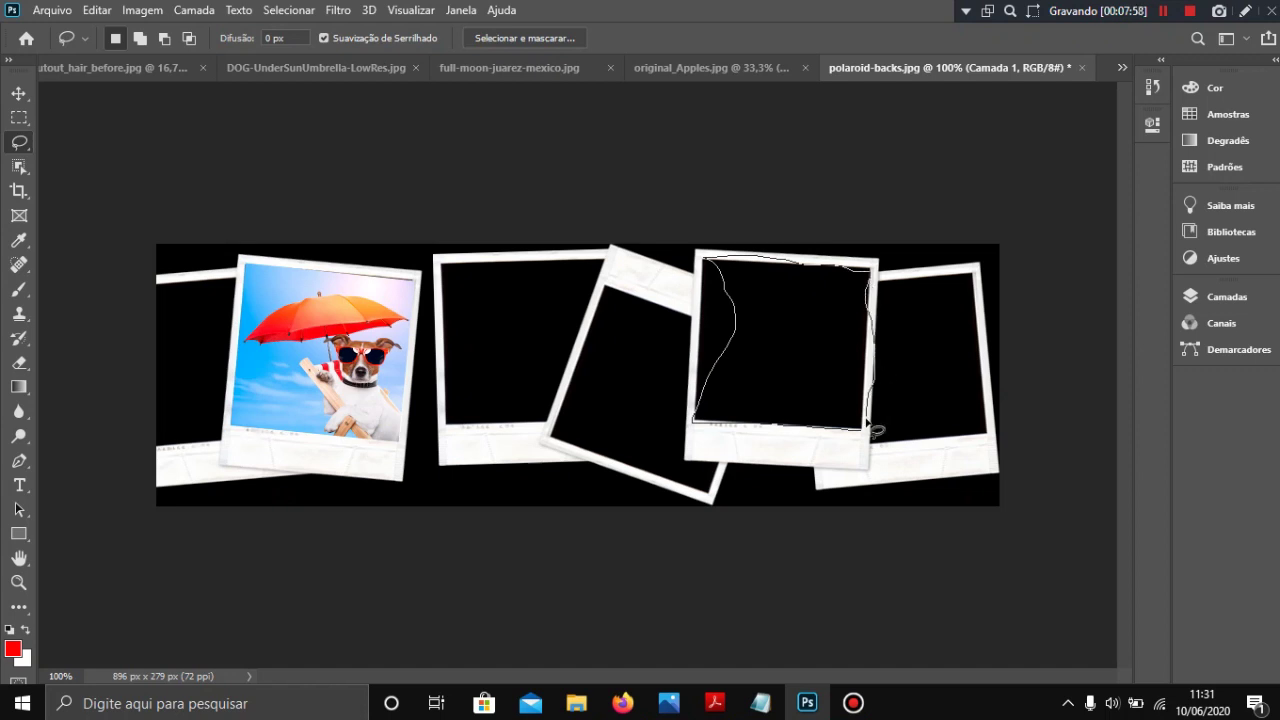
pyautogui.moveTo(864, 430); pyautogui.dragTo(864, 431)
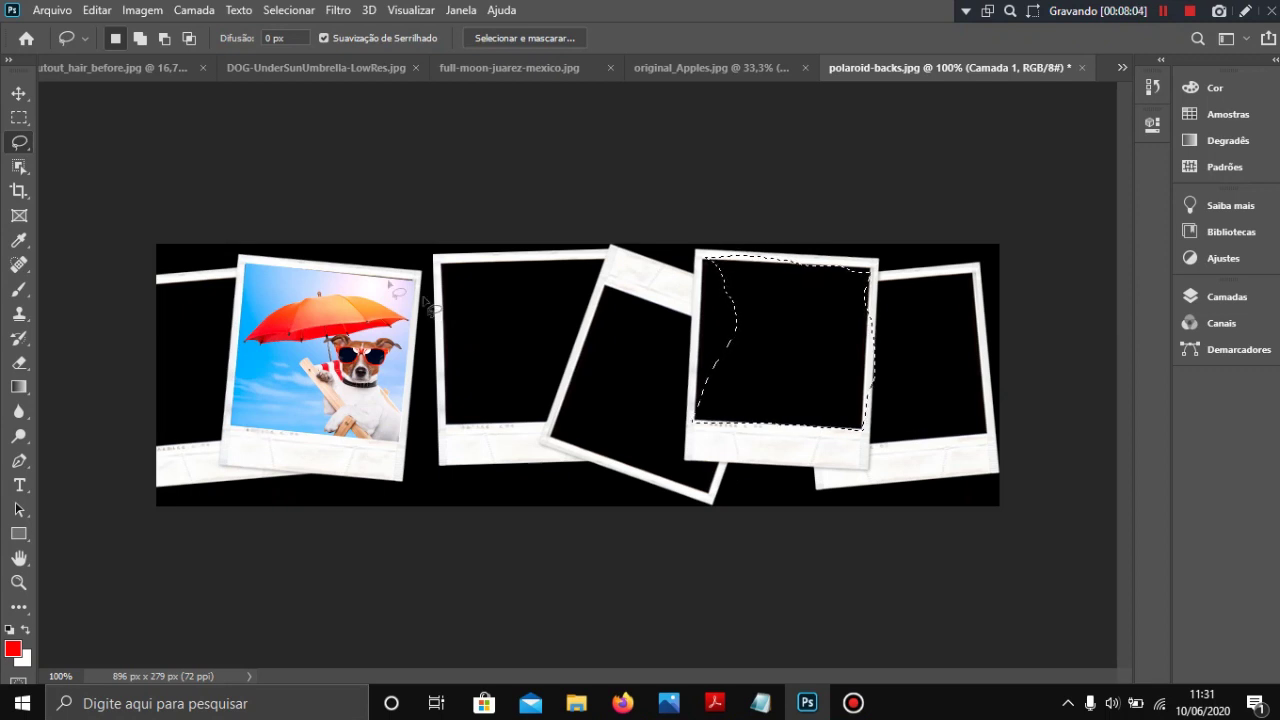
# Outline the visible photo area of the tilted fourth polaroid with the Polygonal Lasso tool.
pyautogui.click(14, 150)
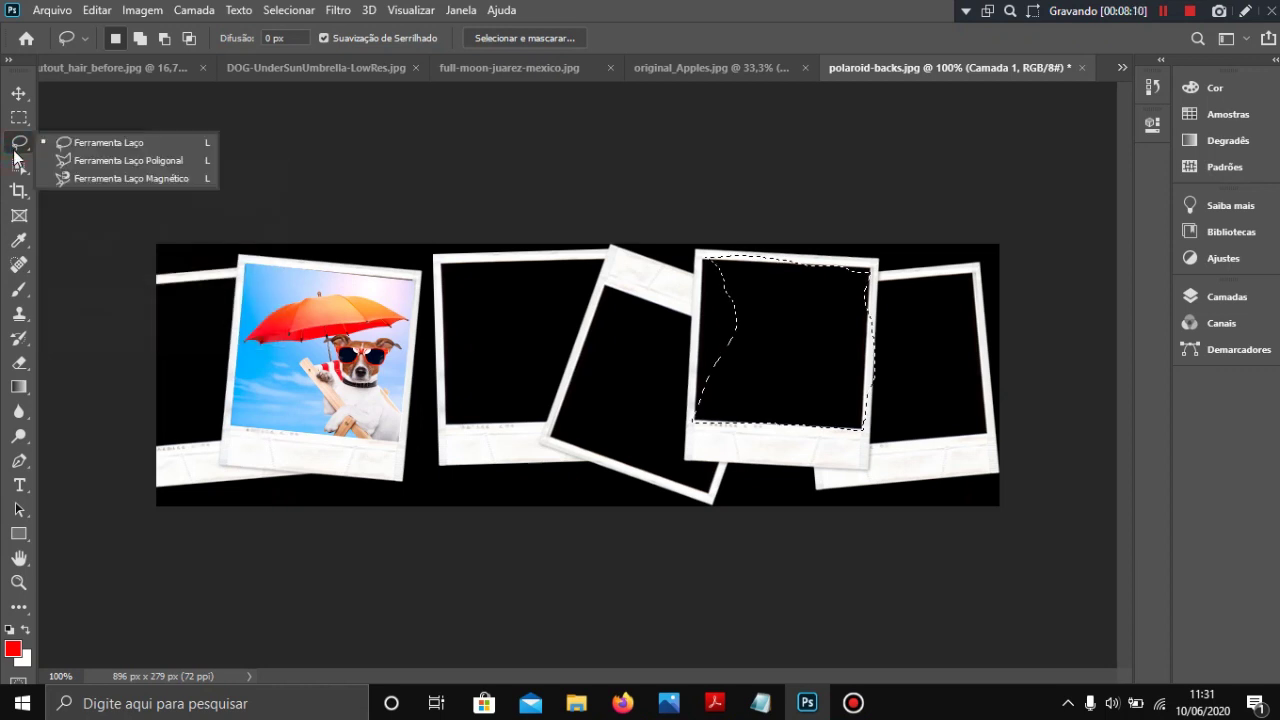
pyautogui.click(118, 162)
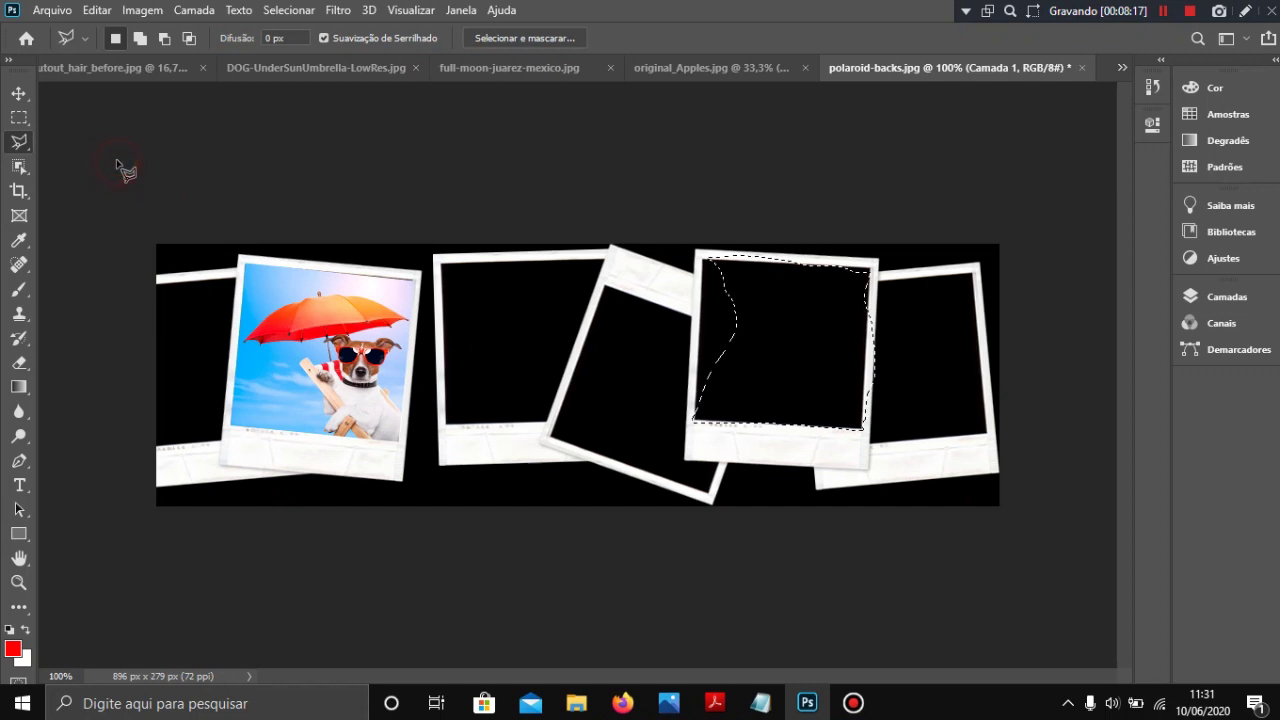
pyautogui.click(607, 288)
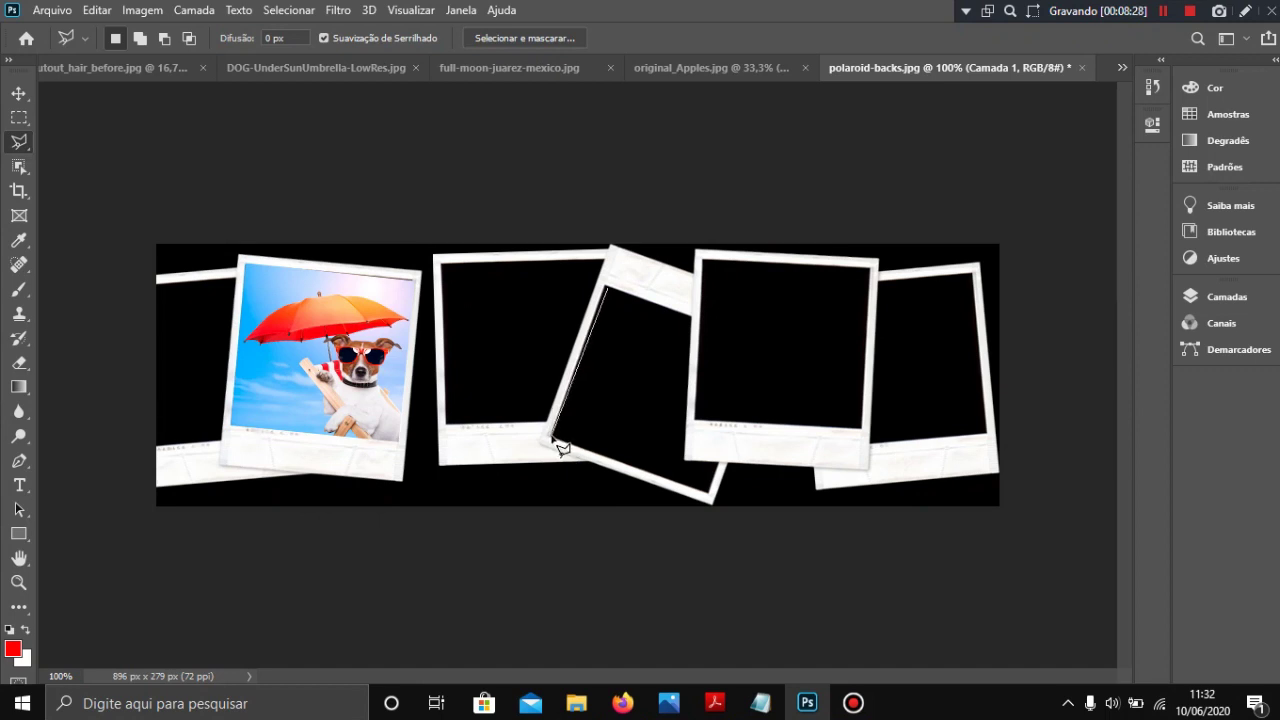
pyautogui.click(552, 437)
pyautogui.click(709, 497)
pyautogui.click(684, 460)
pyautogui.click(691, 319)
# Select the third polaroid's visible photo area with a closed Polygonal Lasso outline, following the overlapping polaroid's tilted edge.
pyautogui.click(549, 422)
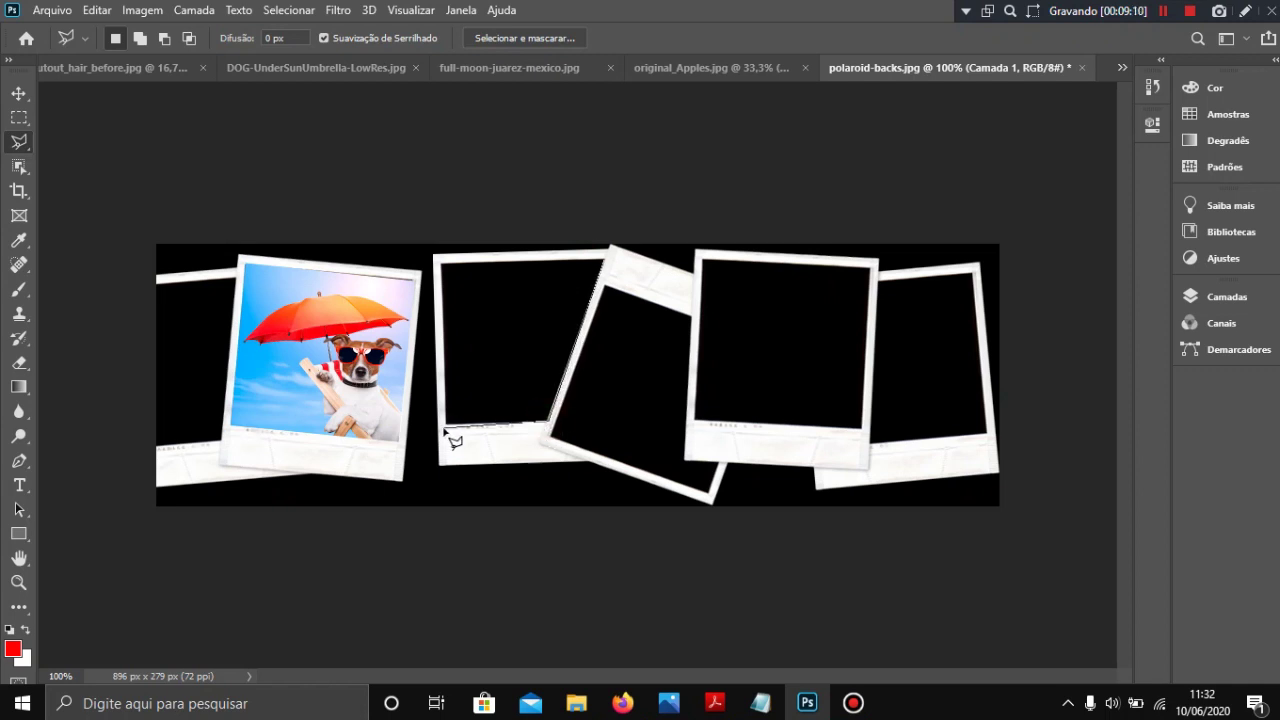
pyautogui.click(446, 421)
pyautogui.click(443, 265)
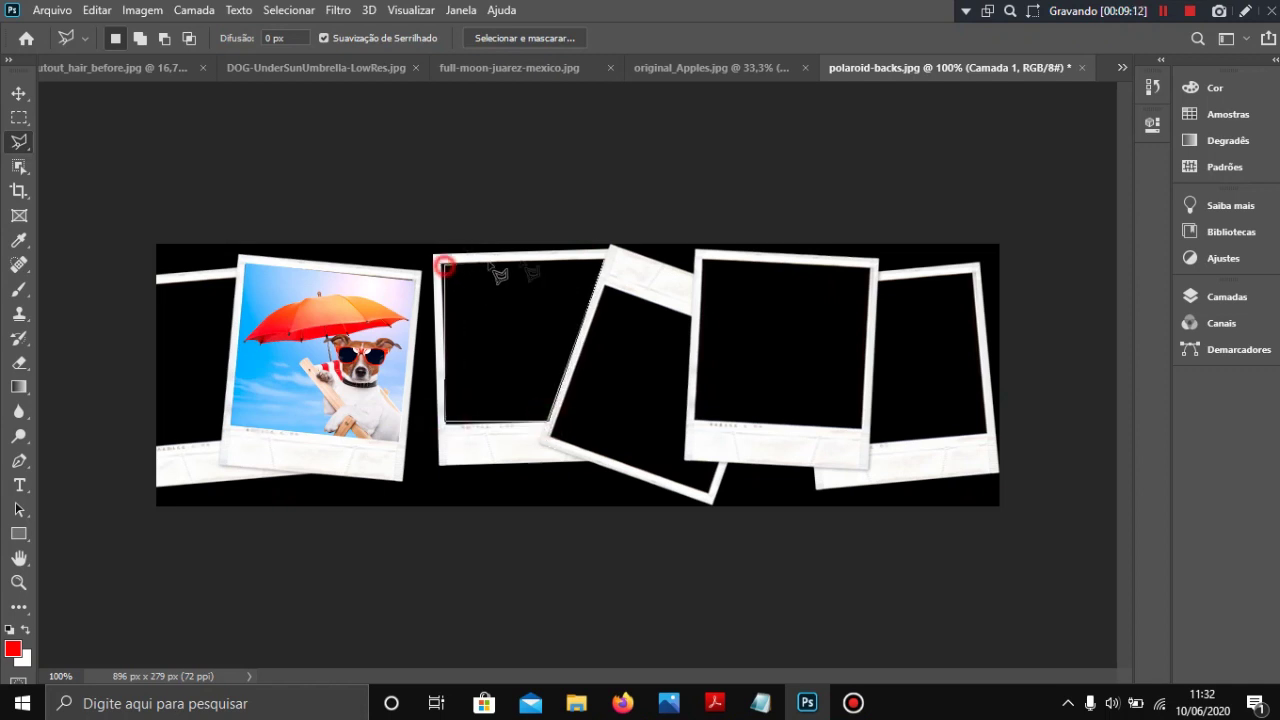
pyautogui.click(606, 266)
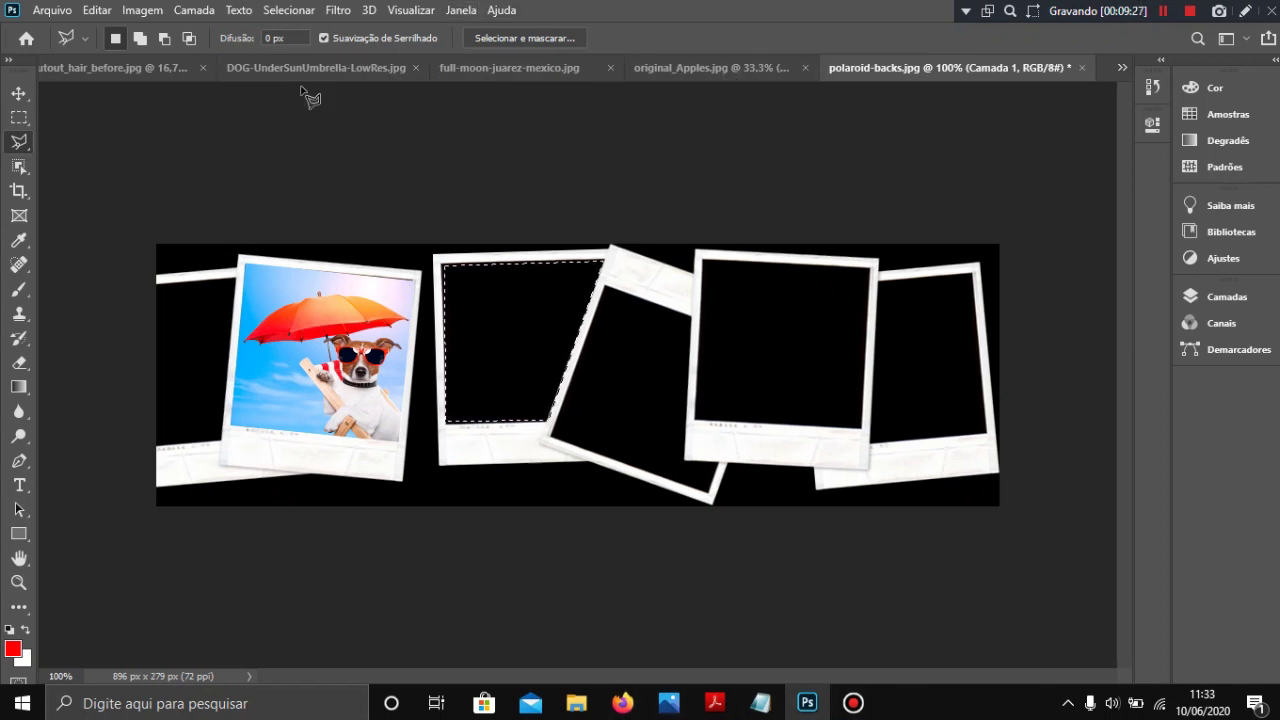
# Switch to the DOG-UnderSunUmbrella-LowRes.jpg image with the Polygonal Lasso tool active.
pyautogui.click(253, 64)
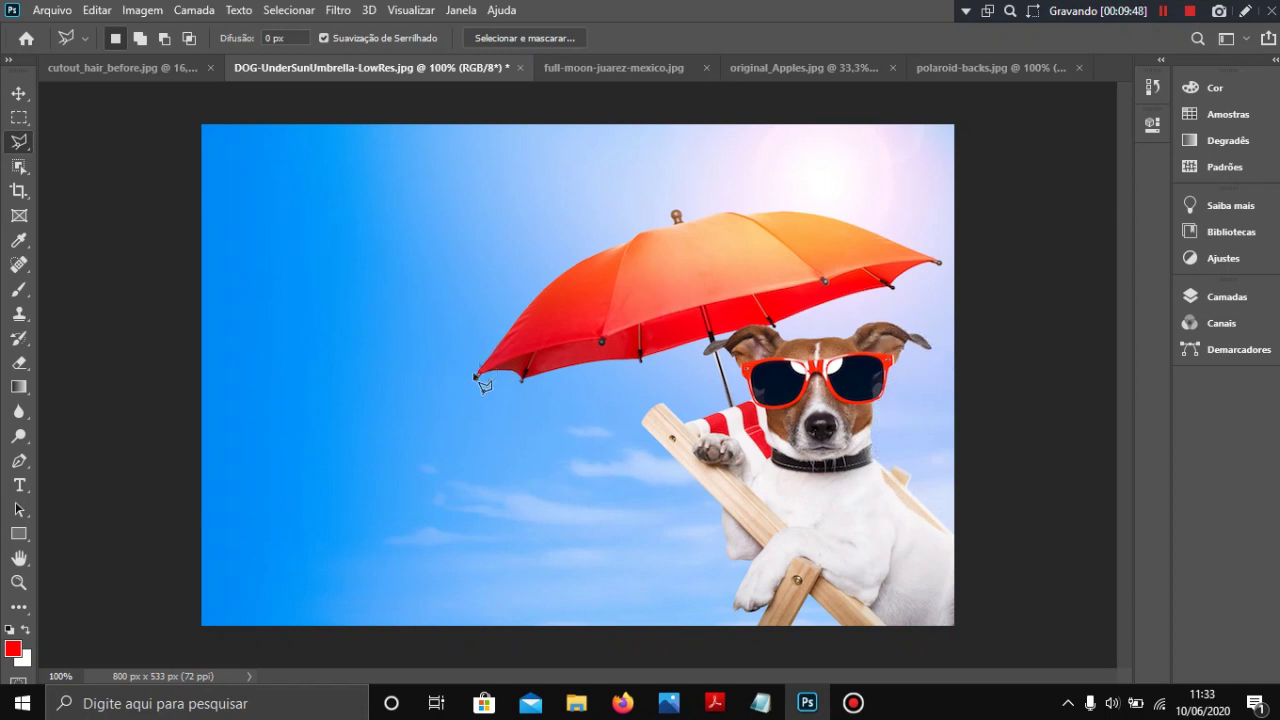
pyautogui.click(766, 606)
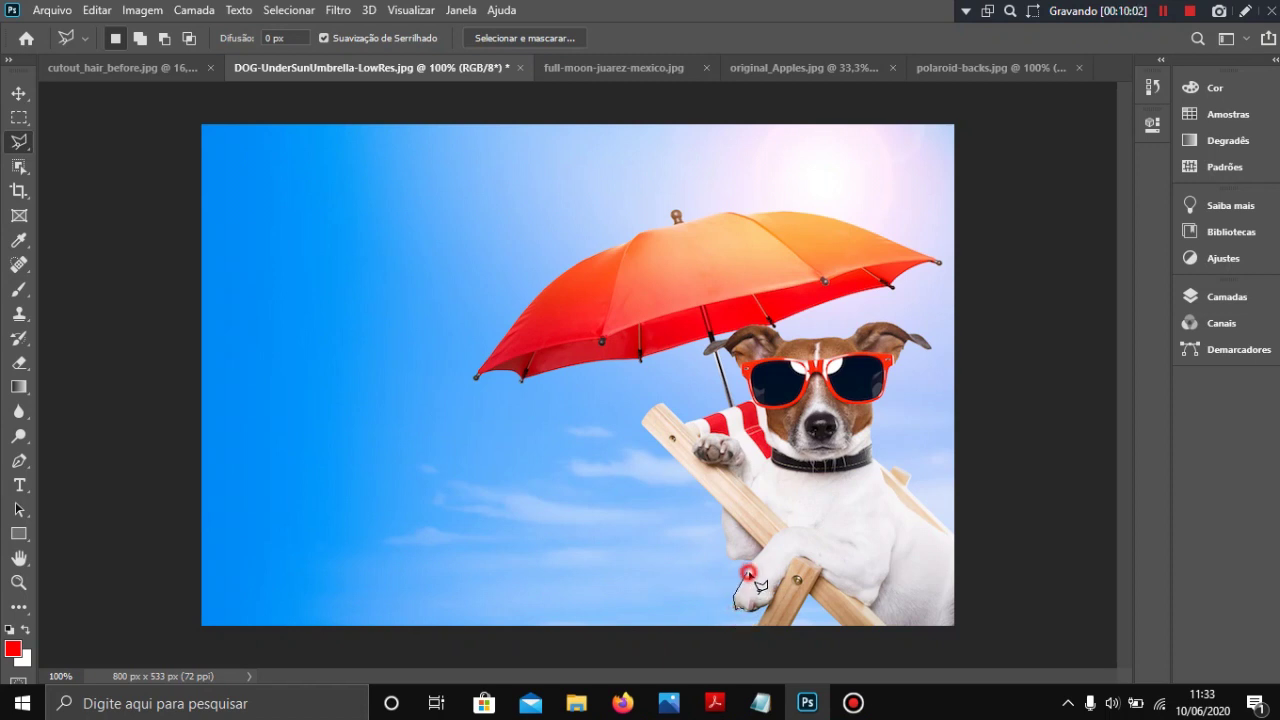
pyautogui.click(745, 562)
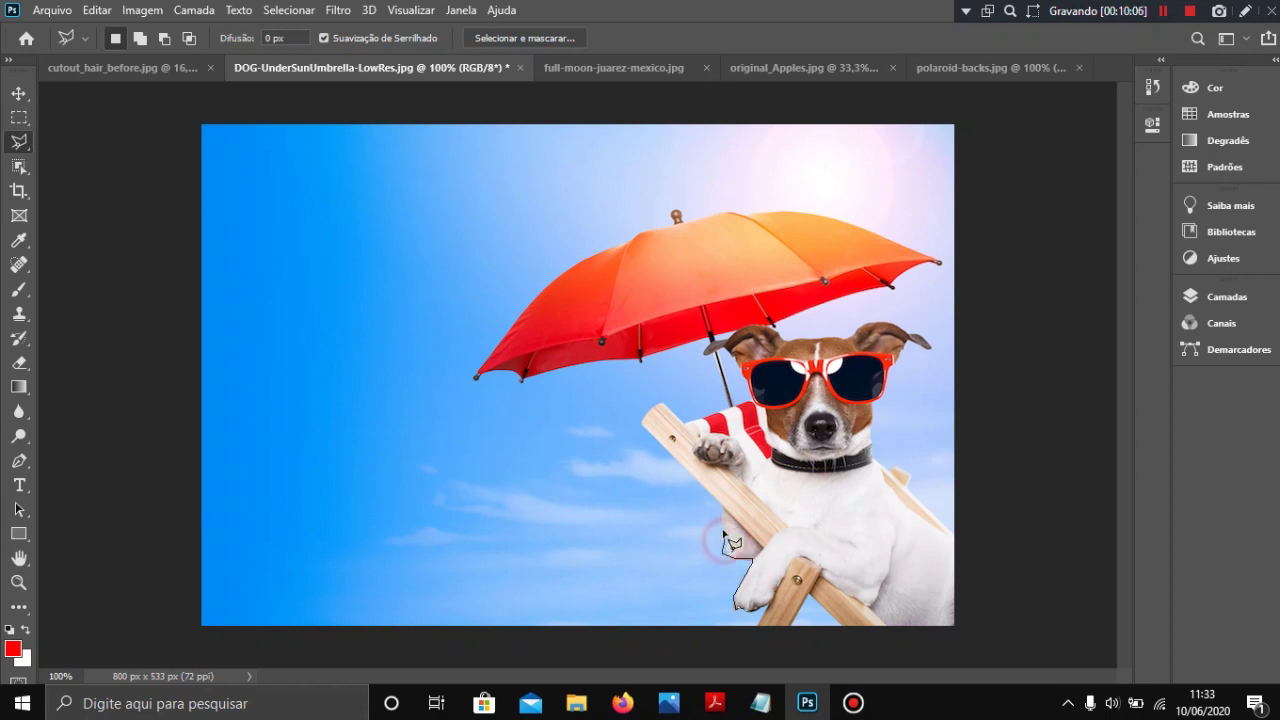
pyautogui.click(720, 500)
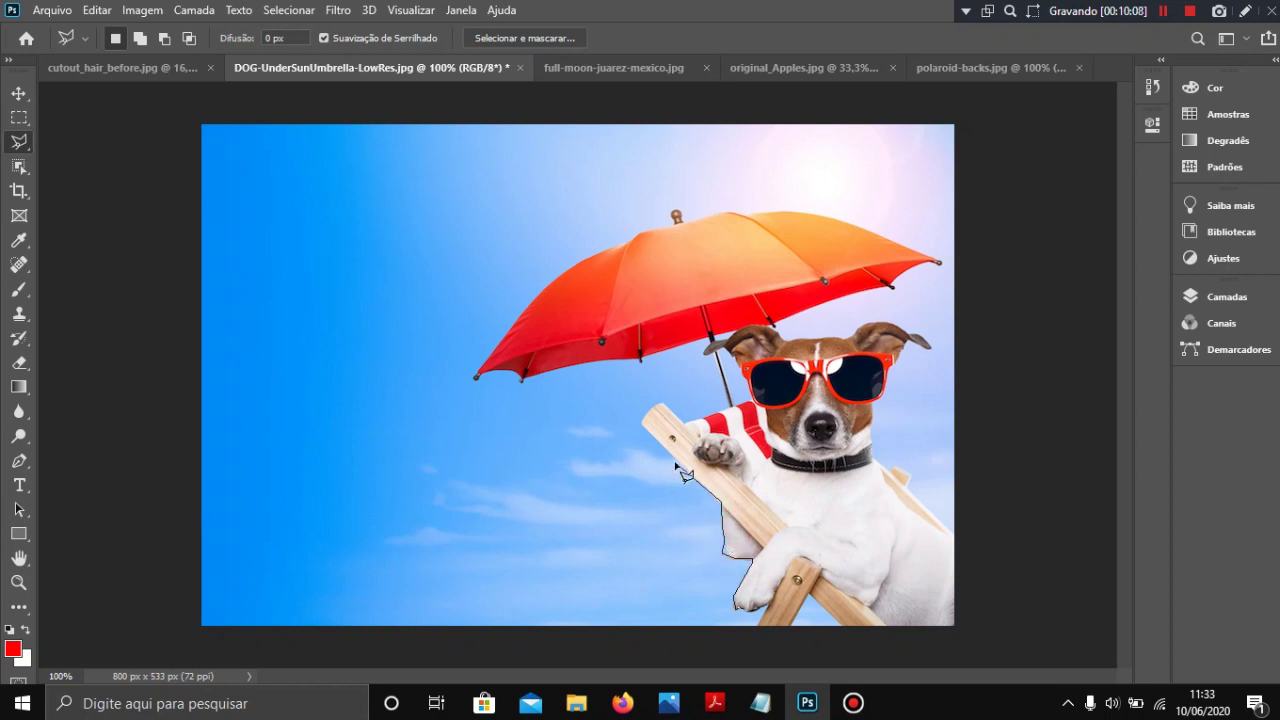
pyautogui.click(639, 424)
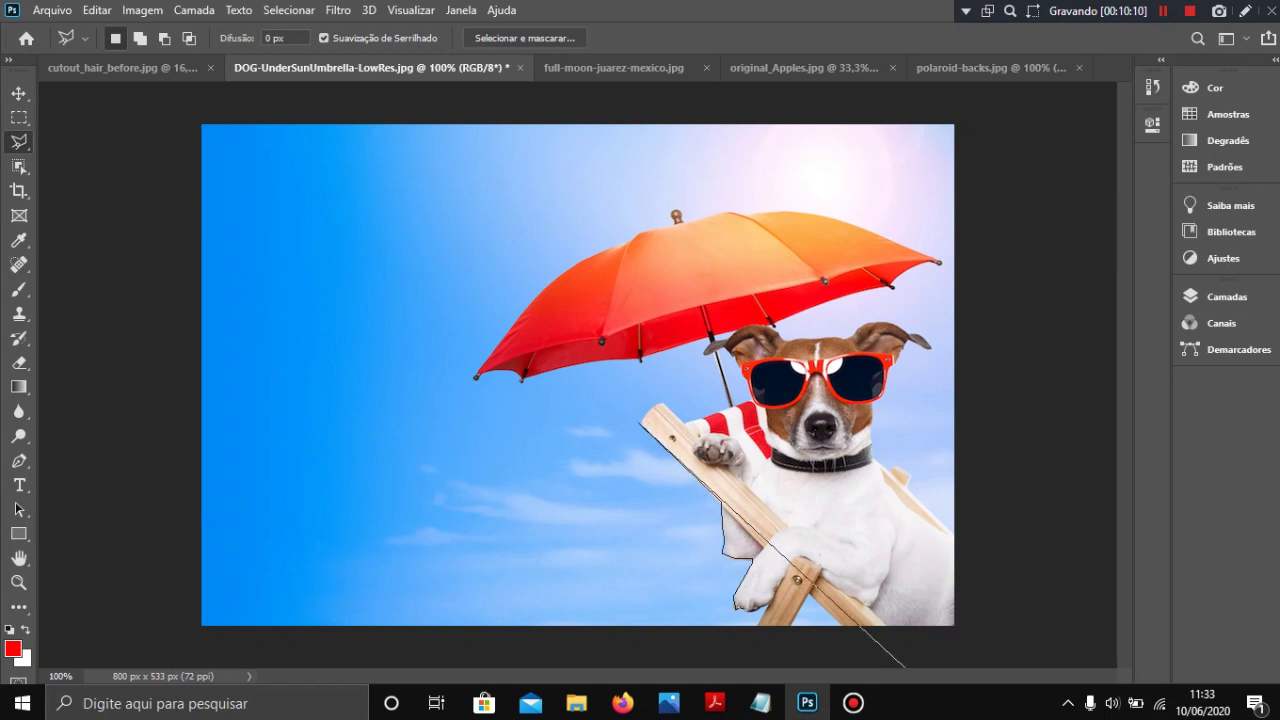
pyautogui.press('Escape')
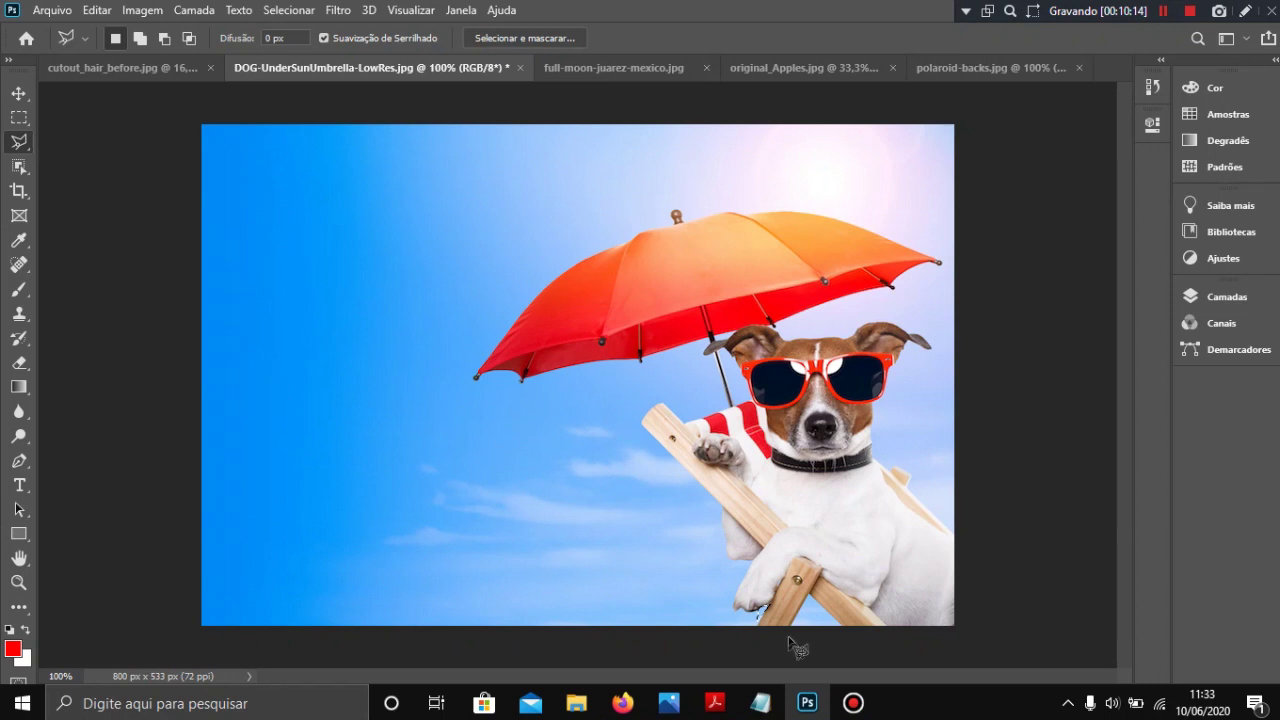
# Select the dog's red sunglasses with the Magnetic Lasso tool, tracing a closed outline along the outer edge of the frame.
pyautogui.click(17, 149)
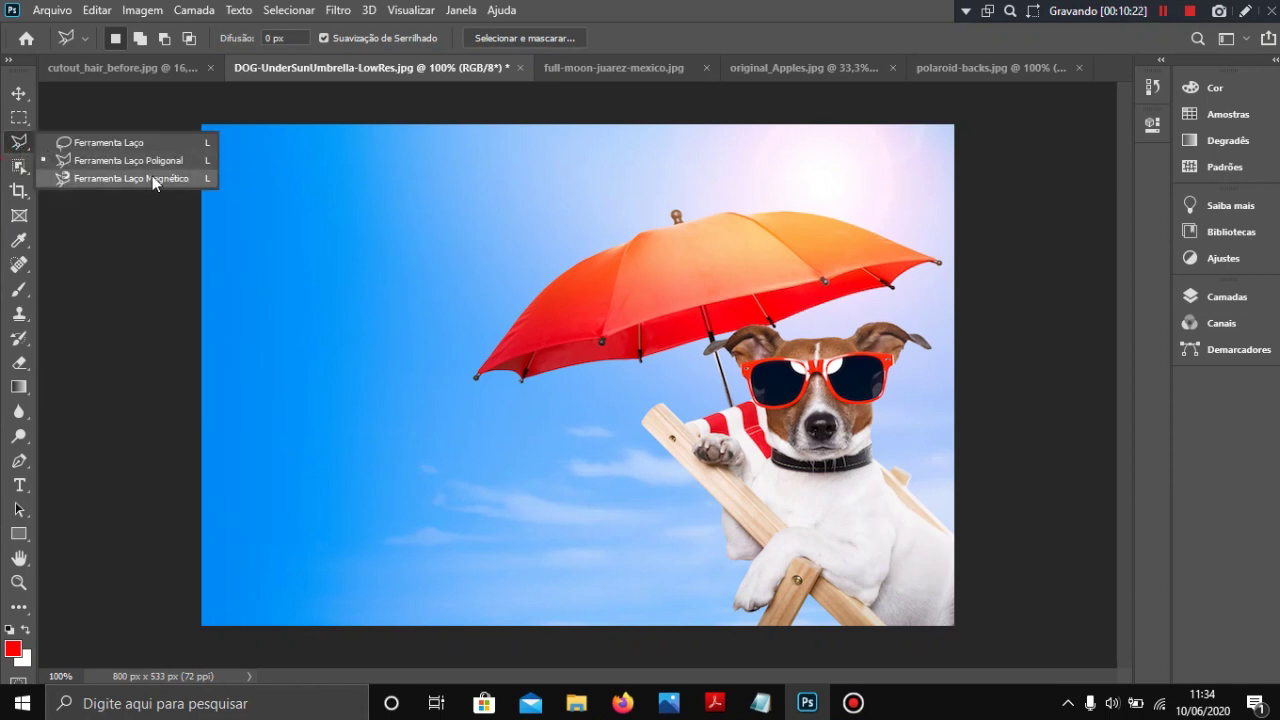
pyautogui.click(153, 179)
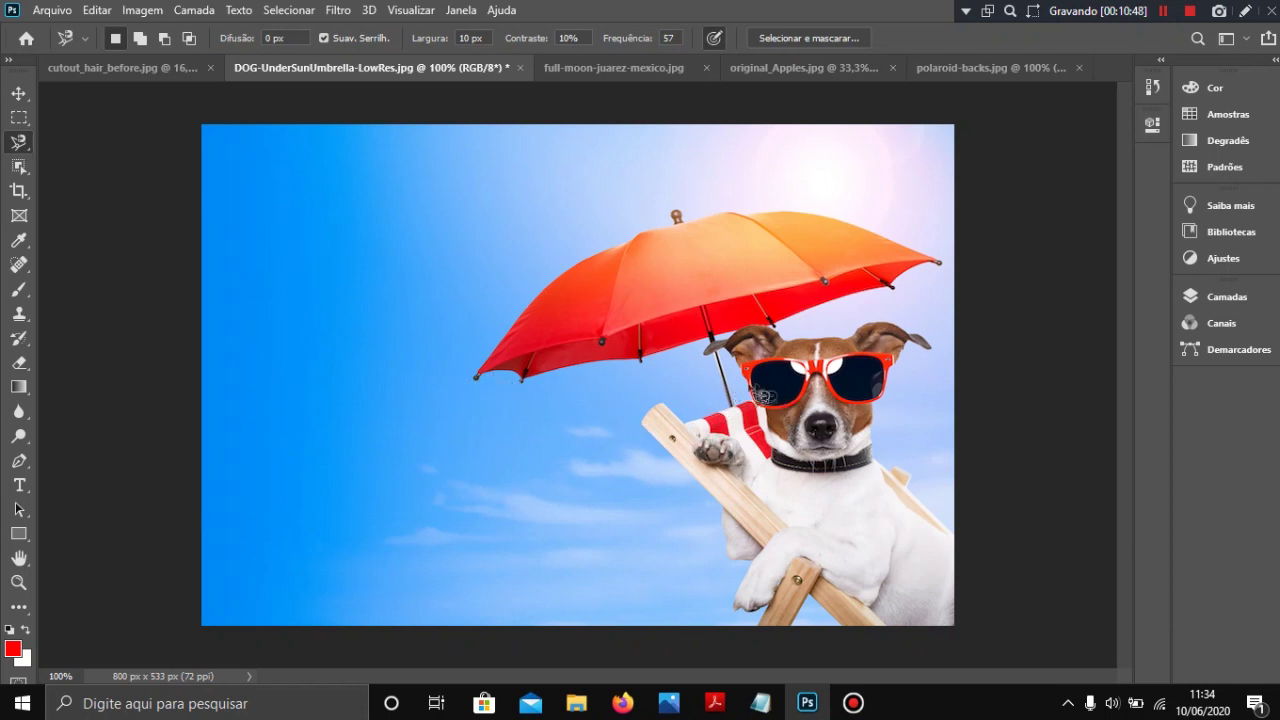
pyautogui.click(18, 582)
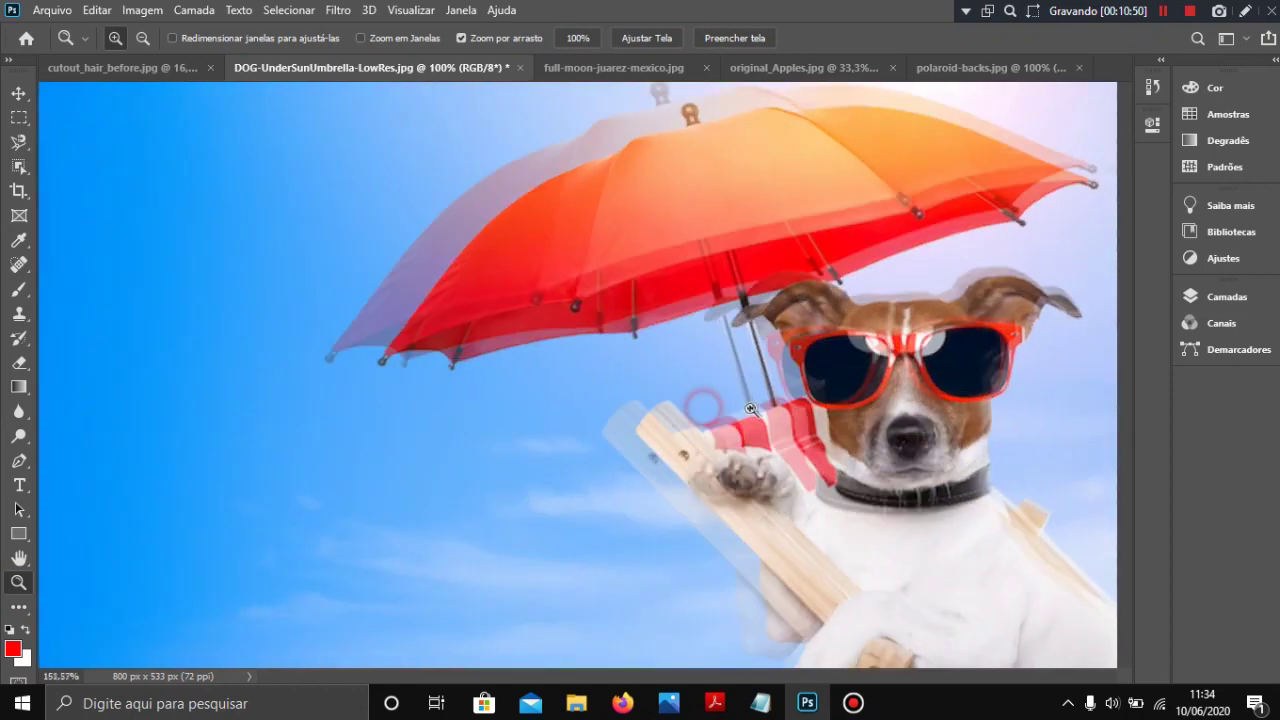
pyautogui.moveTo(710, 408); pyautogui.dragTo(802, 400)
pyautogui.moveTo(714, 680); pyautogui.dragTo(787, 661)
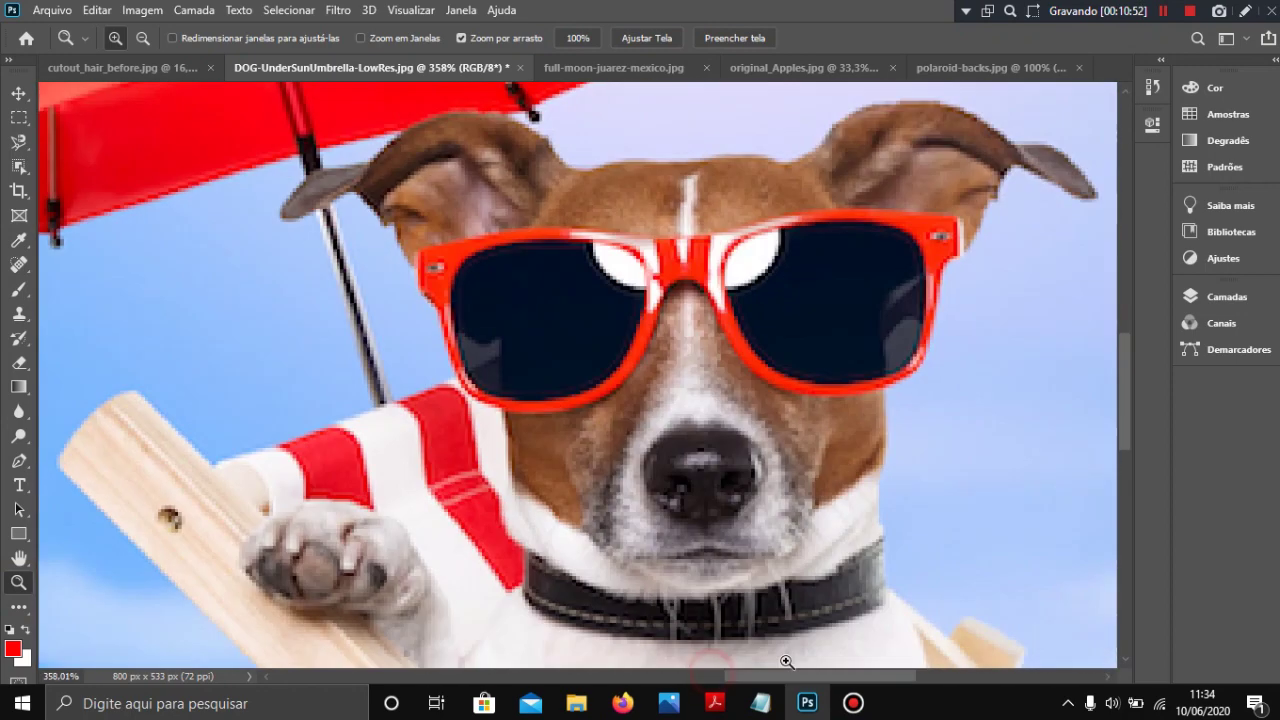
pyautogui.click(18, 141)
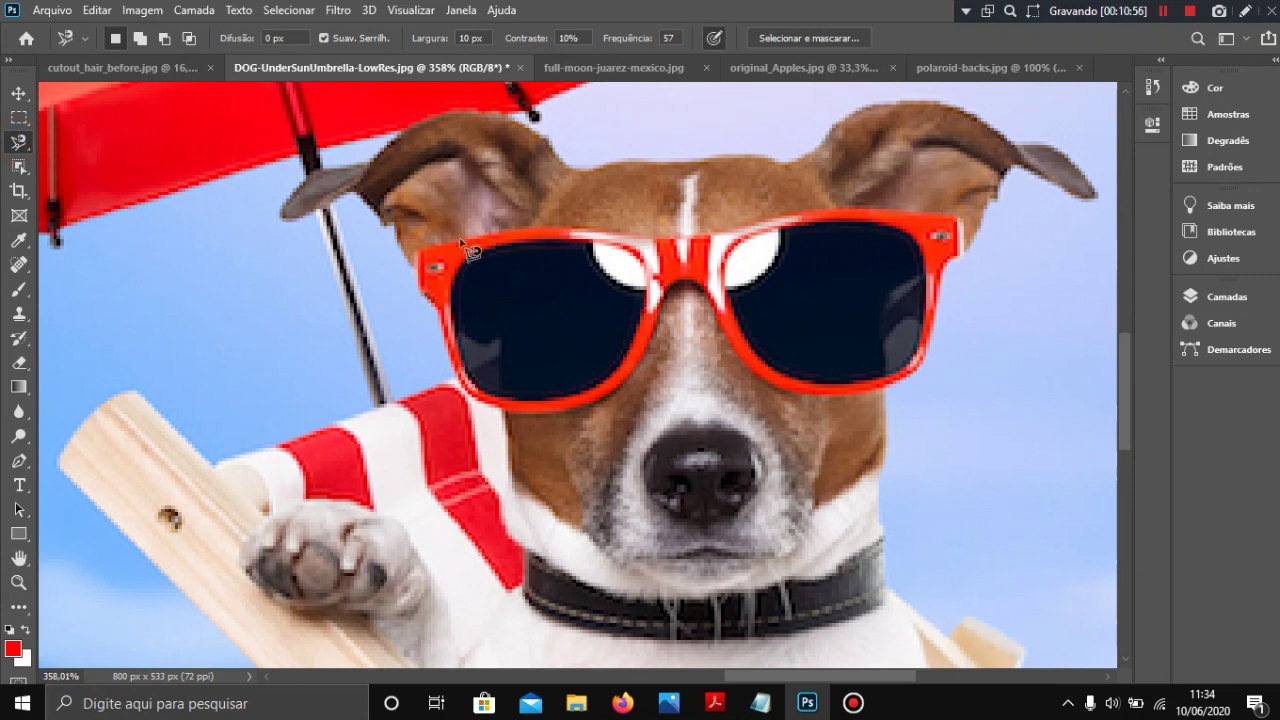
pyautogui.click(421, 252)
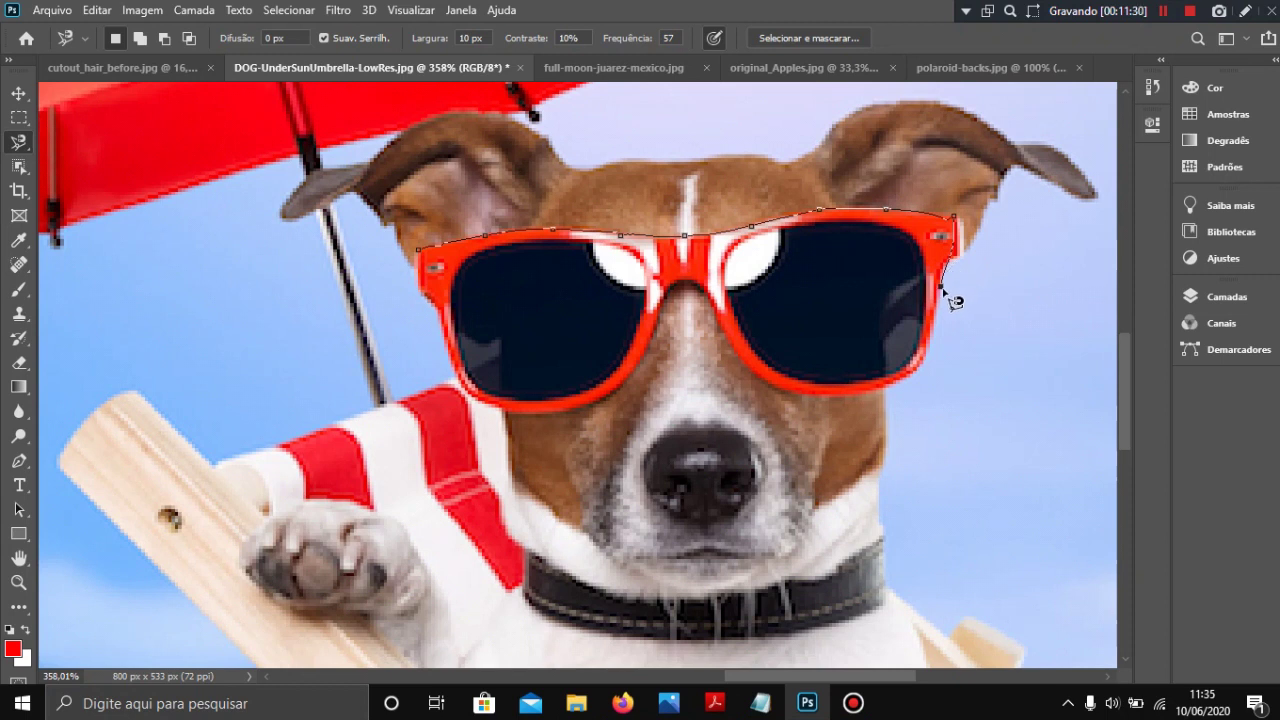
pyautogui.press('BackSpace')
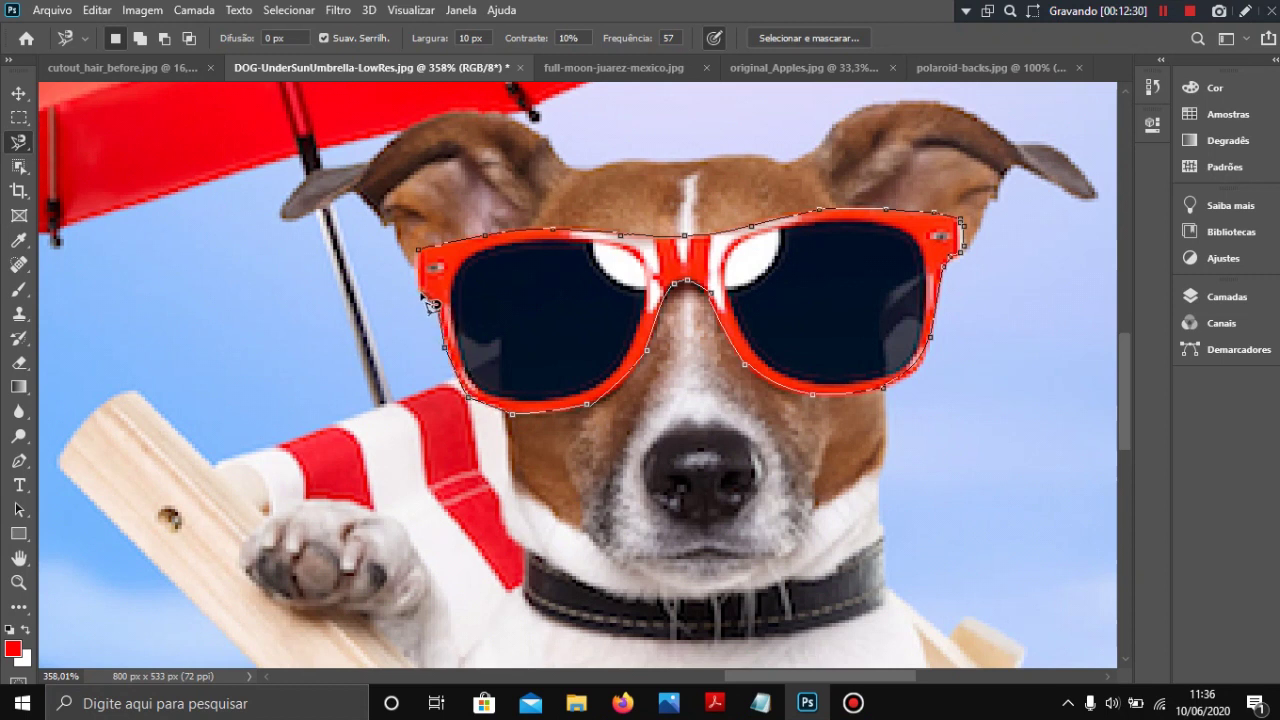
pyautogui.click(418, 249)
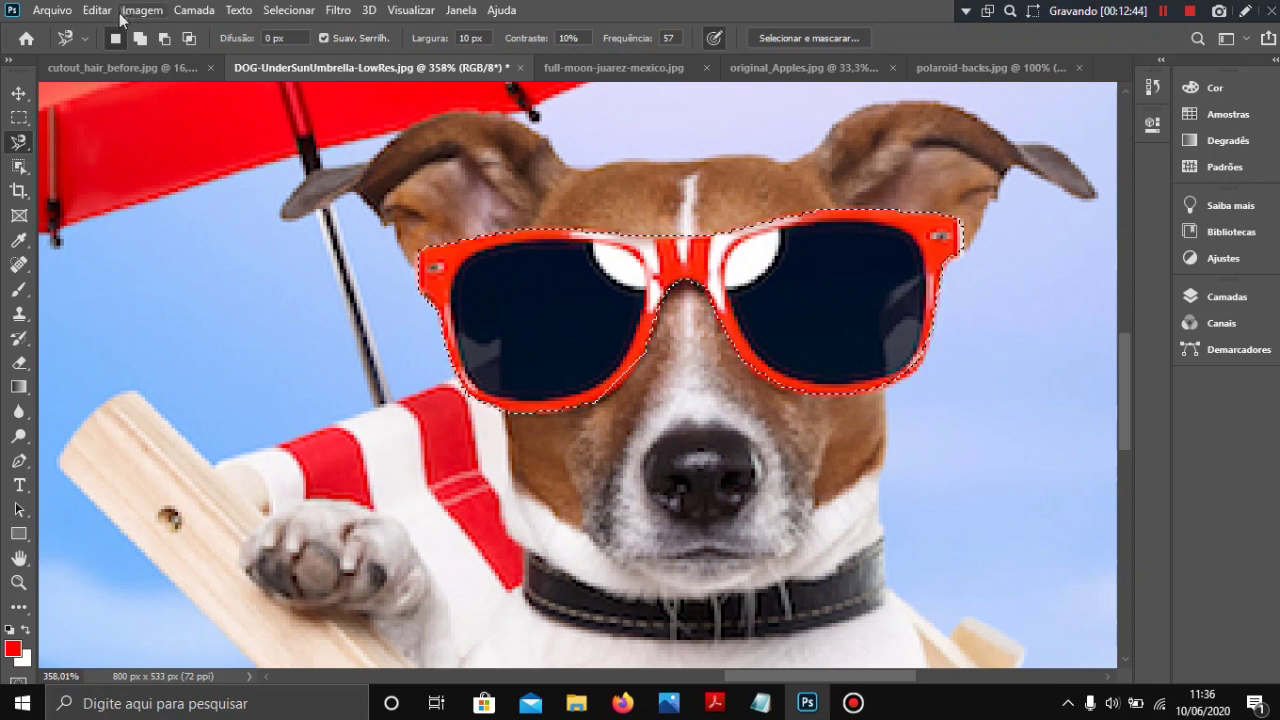
# Replace the sunglasses selection with a rectangular marquee over the sky and umbrella beside the dog's head, and return to the Magnetic Lasso tool.
pyautogui.press('m')
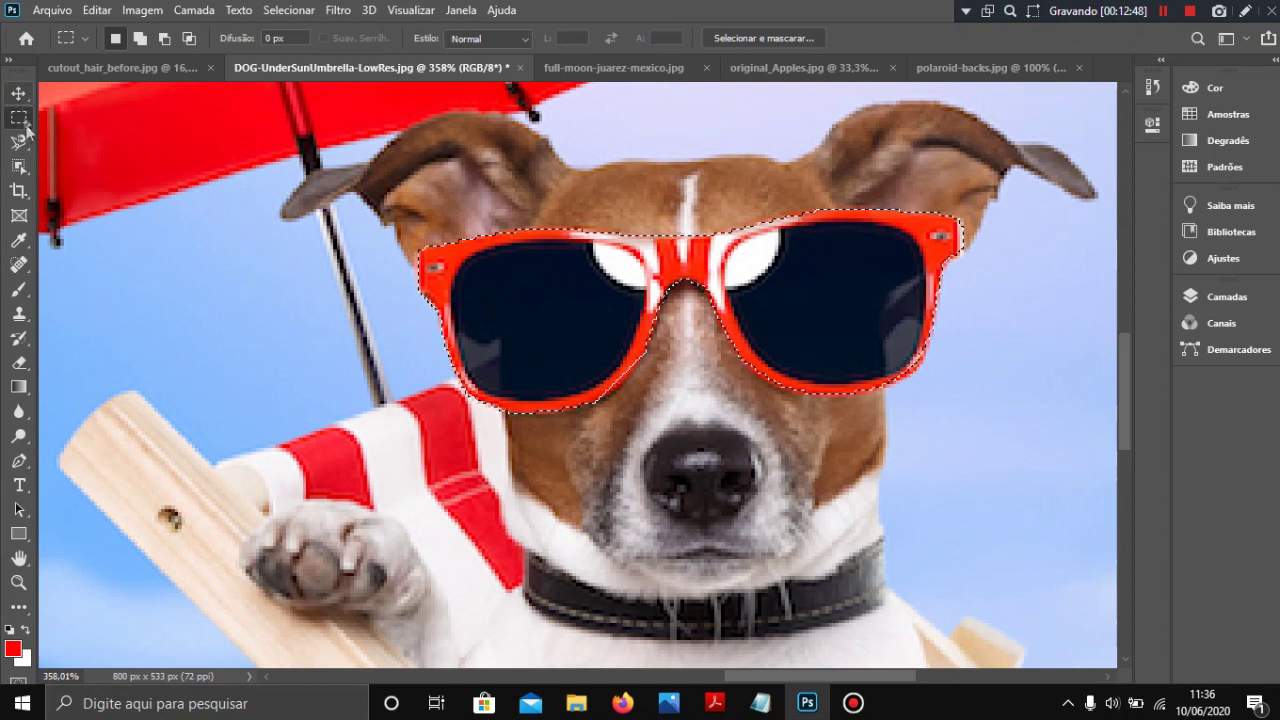
pyautogui.moveTo(114, 125); pyautogui.dragTo(333, 424)
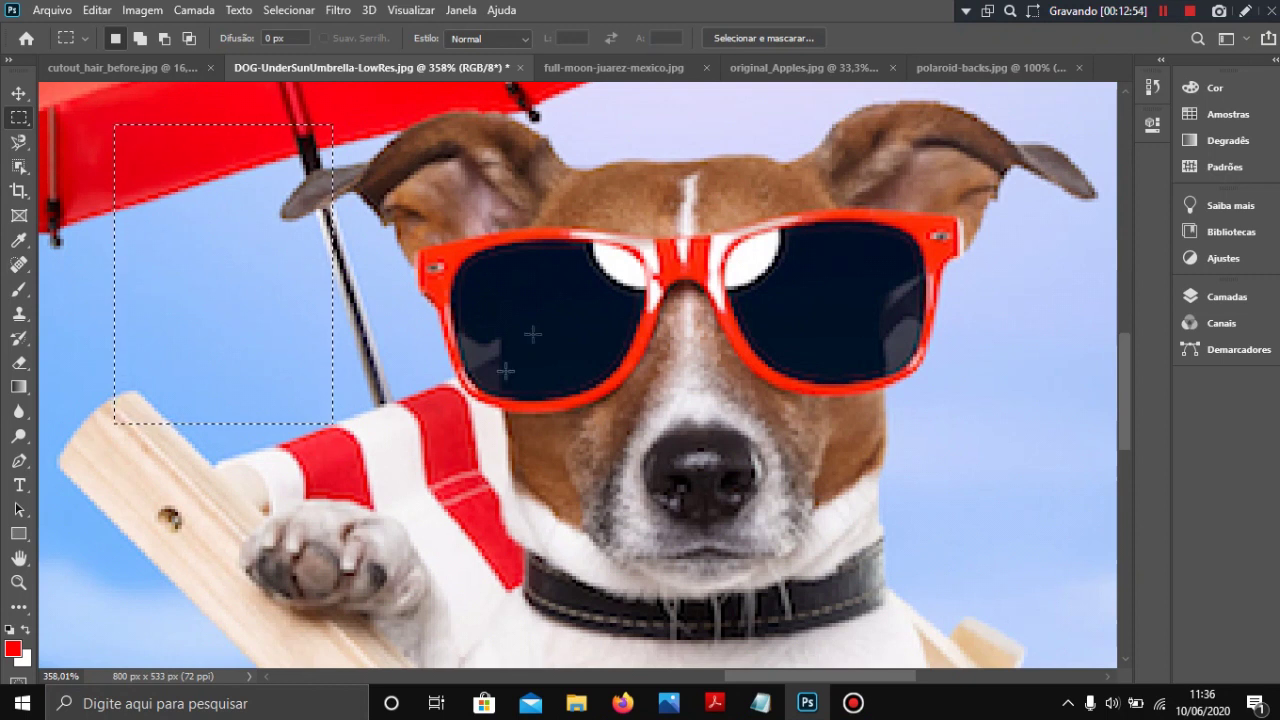
pyautogui.click(22, 142)
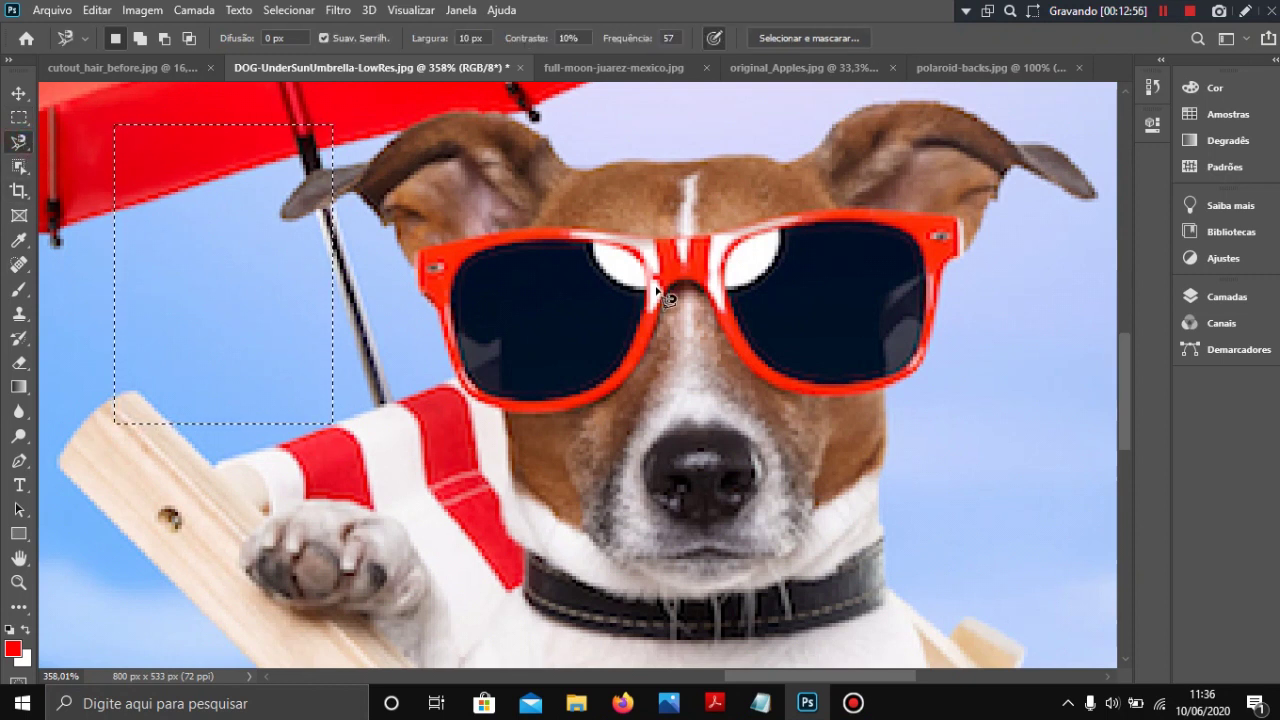